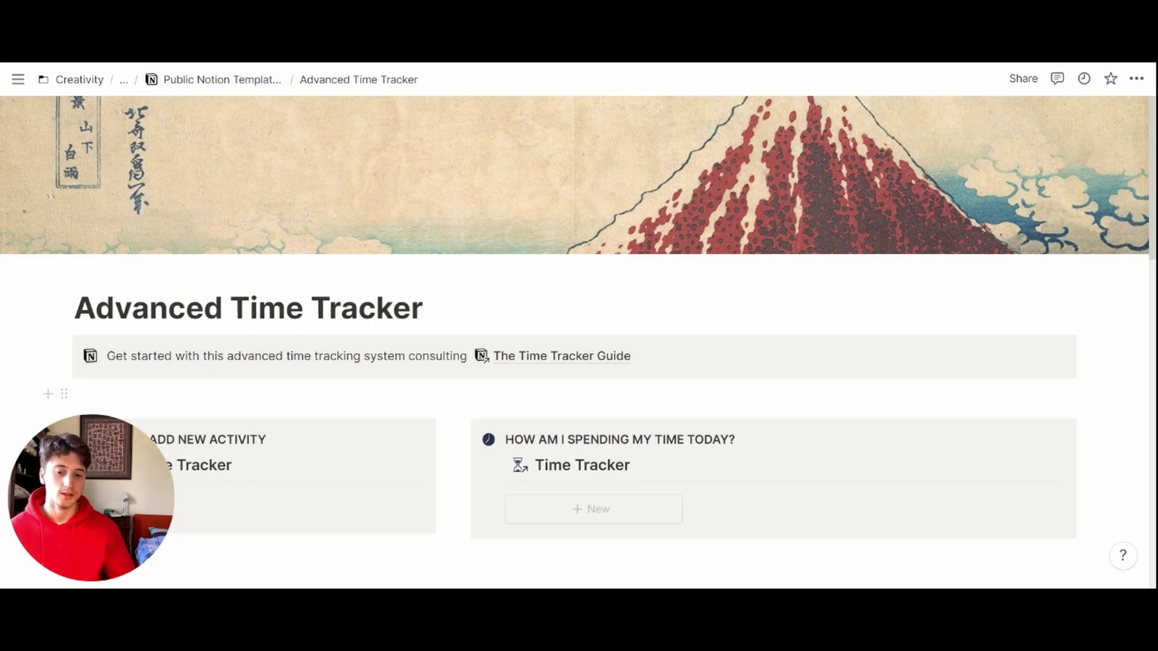
Create a Quick Add time tracker entry titled 'Recording YT Video time tracker'.
scroll(579, 338, "down", 4)
scroll(796, 401, "down", 15)
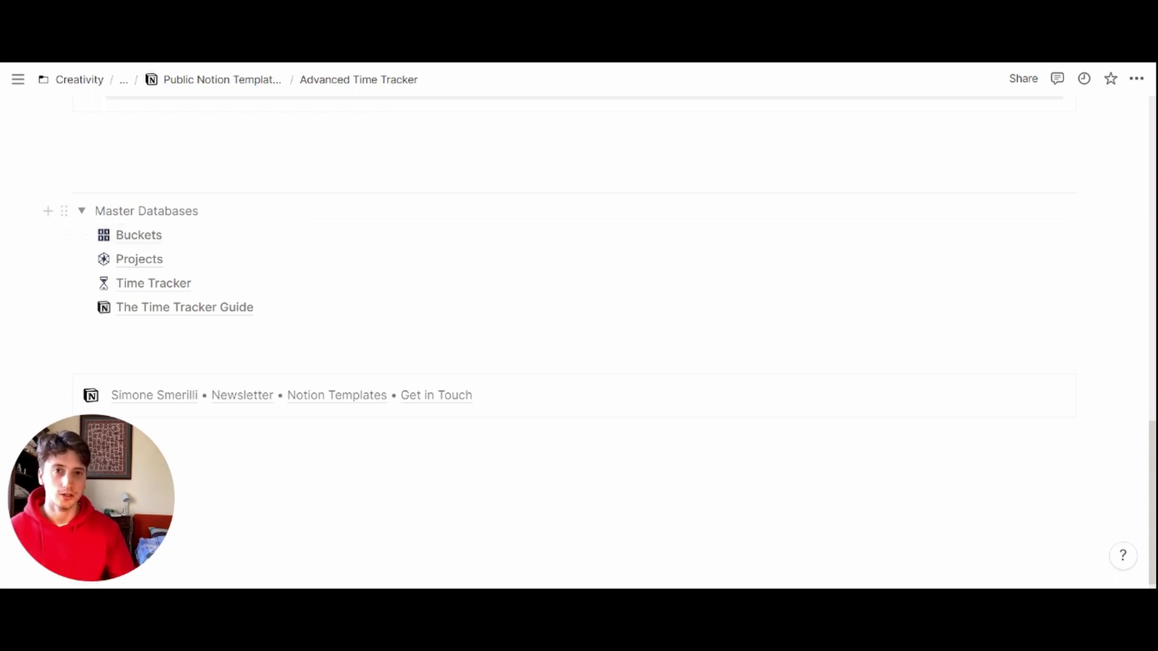
scroll(235, 242, "up", 10)
scroll(229, 277, "up", 4)
scroll(229, 277, "down", 4)
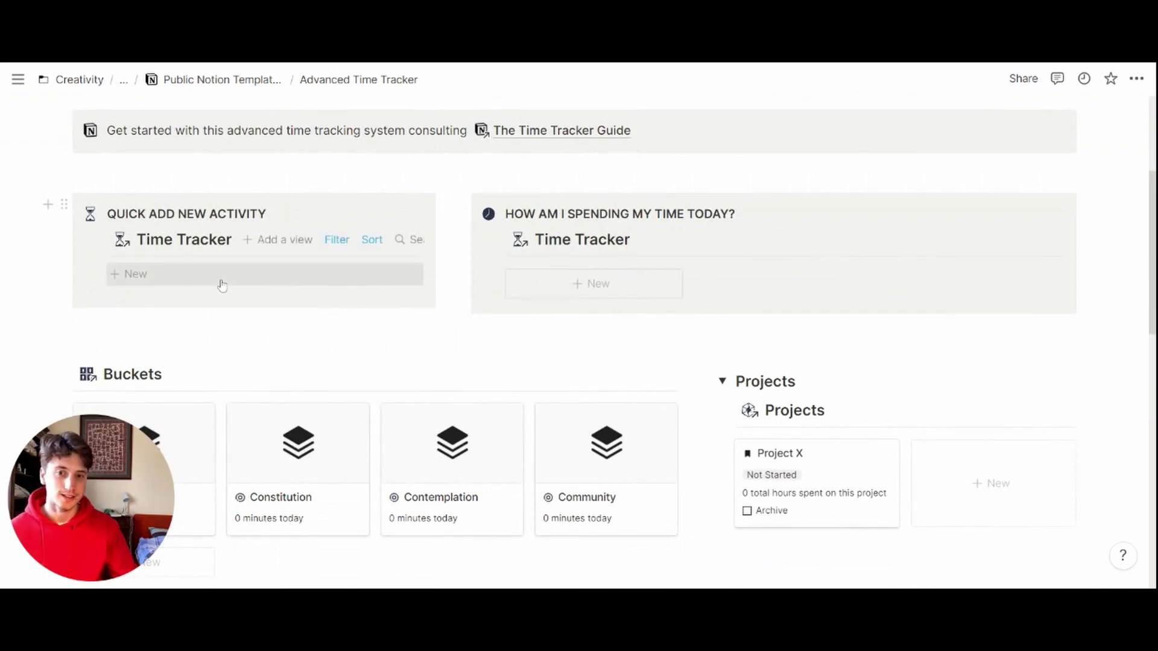
left_click(260, 281)
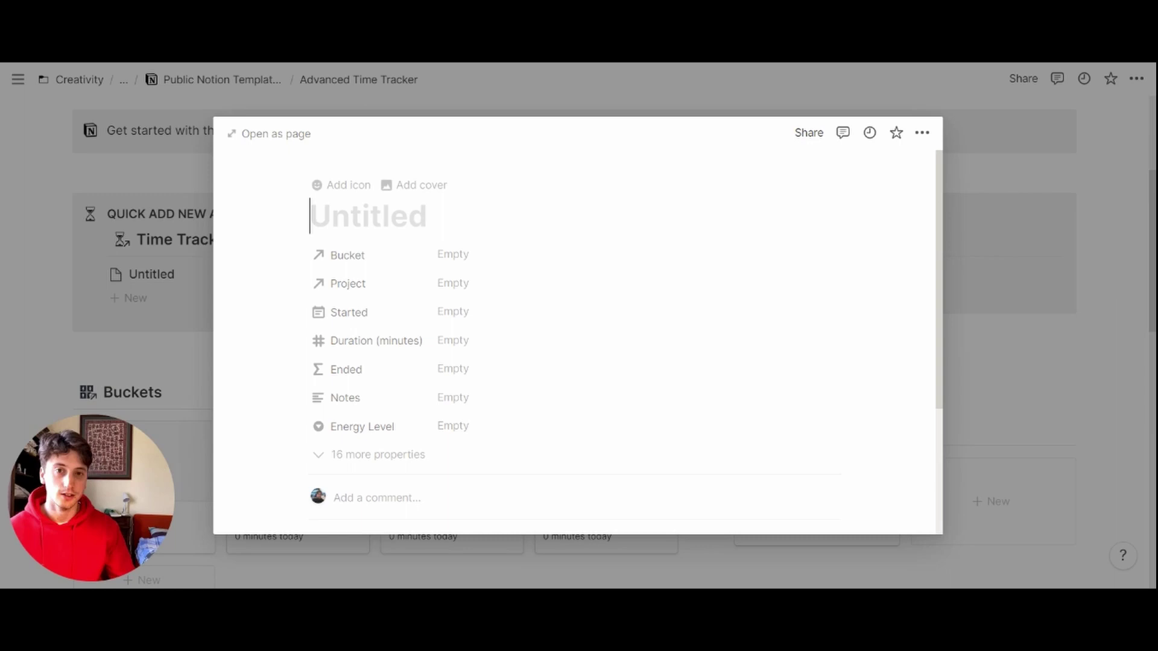
type("Rec")
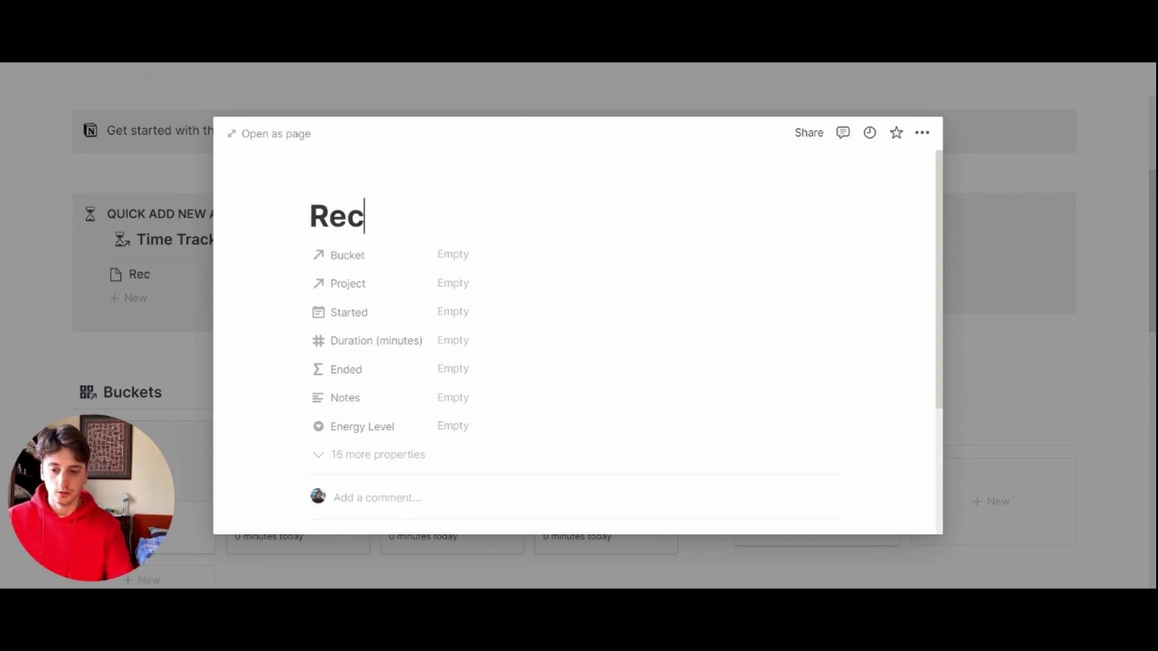
type("ording YT V")
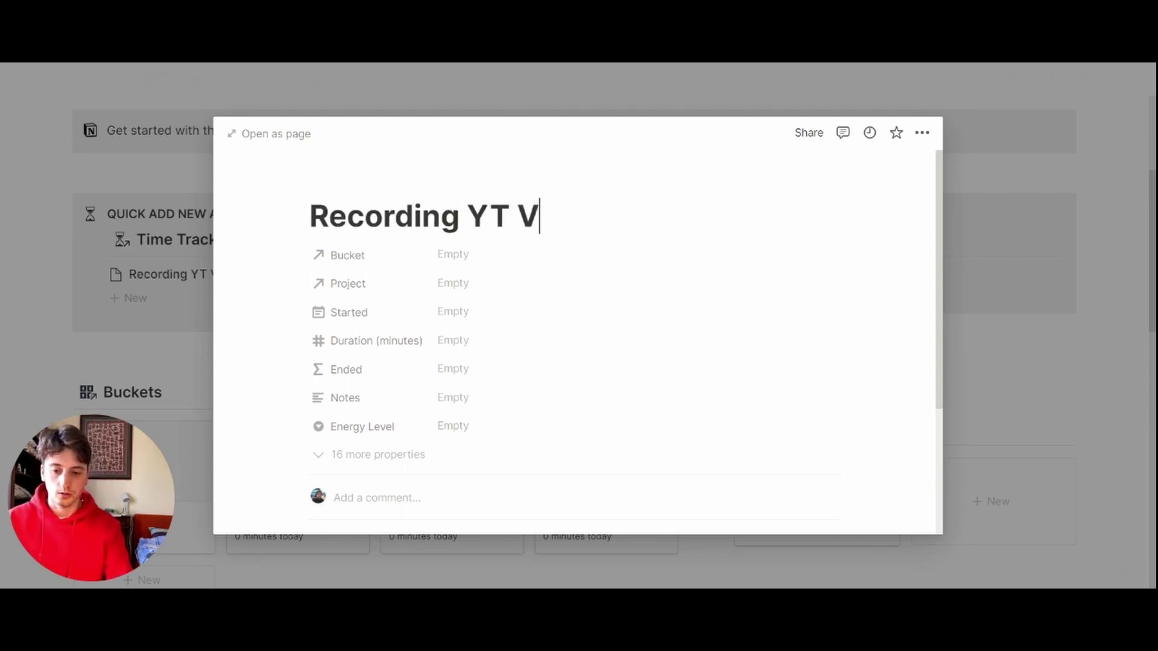
type("ideo time tracker")
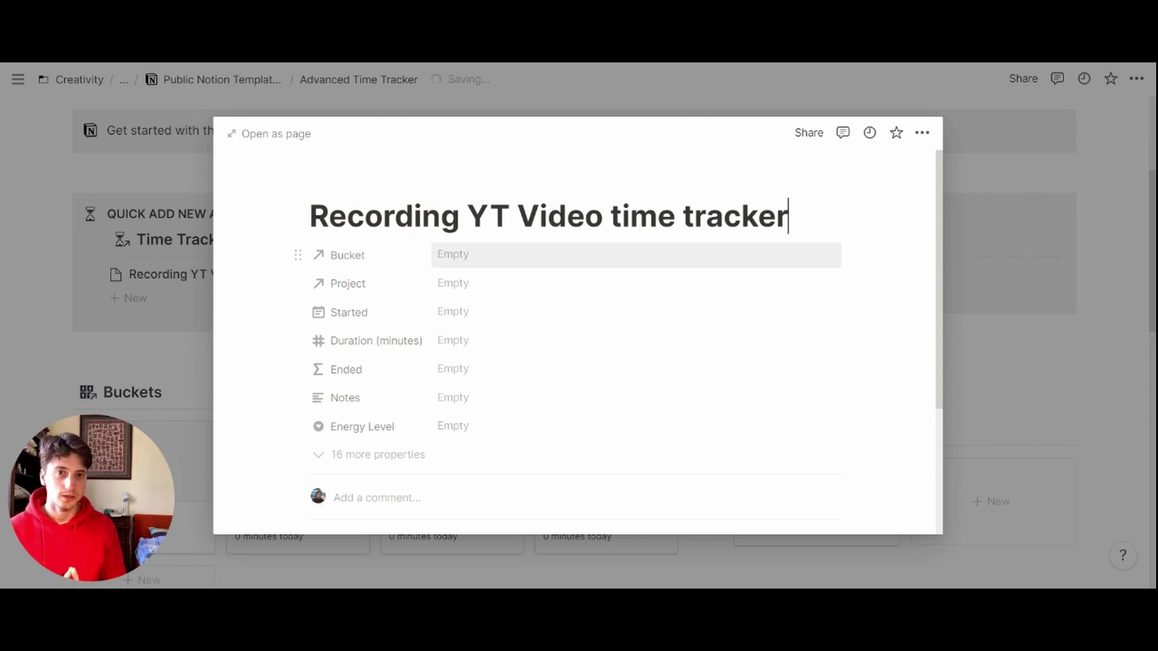
Link the new activity to the Craft bucket through its Bucket relation.
left_click(500, 261)
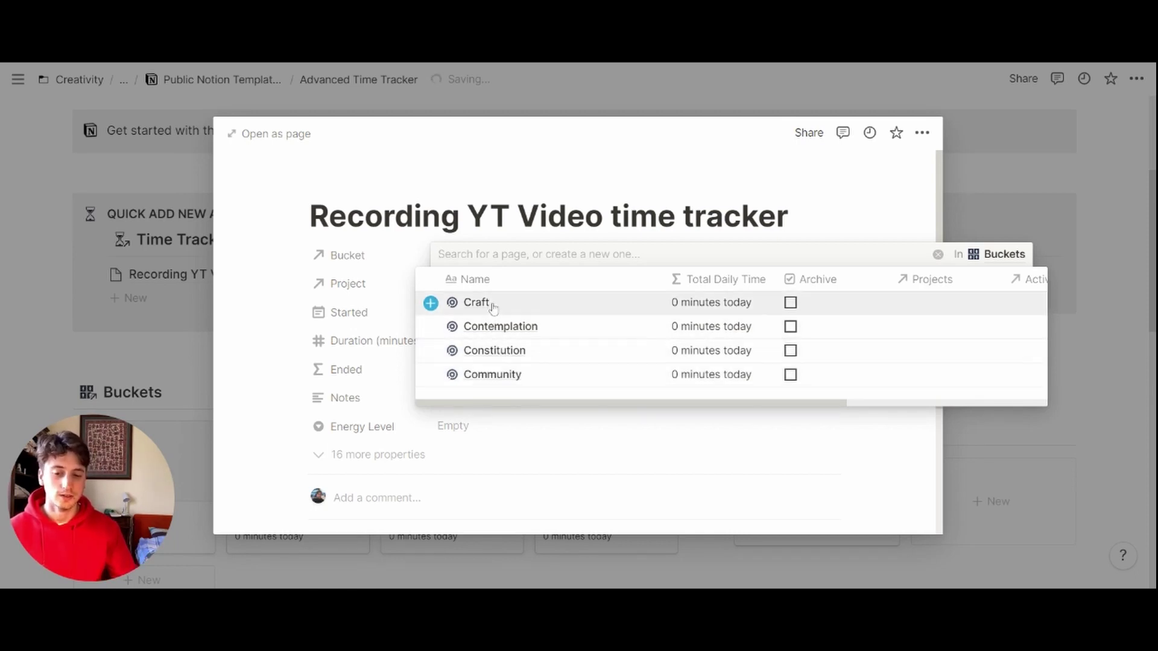
left_click(431, 303)
key("Escape")
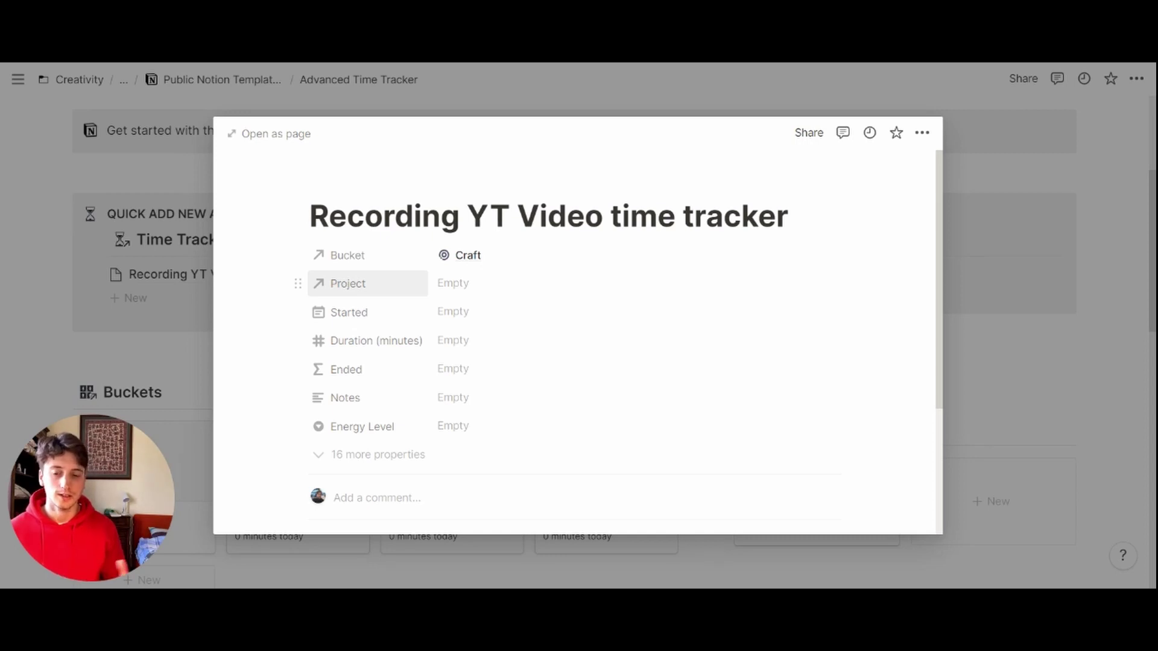
Set Started to February 4, 2022 with time included, at 11:00 AM.
left_click(391, 291)
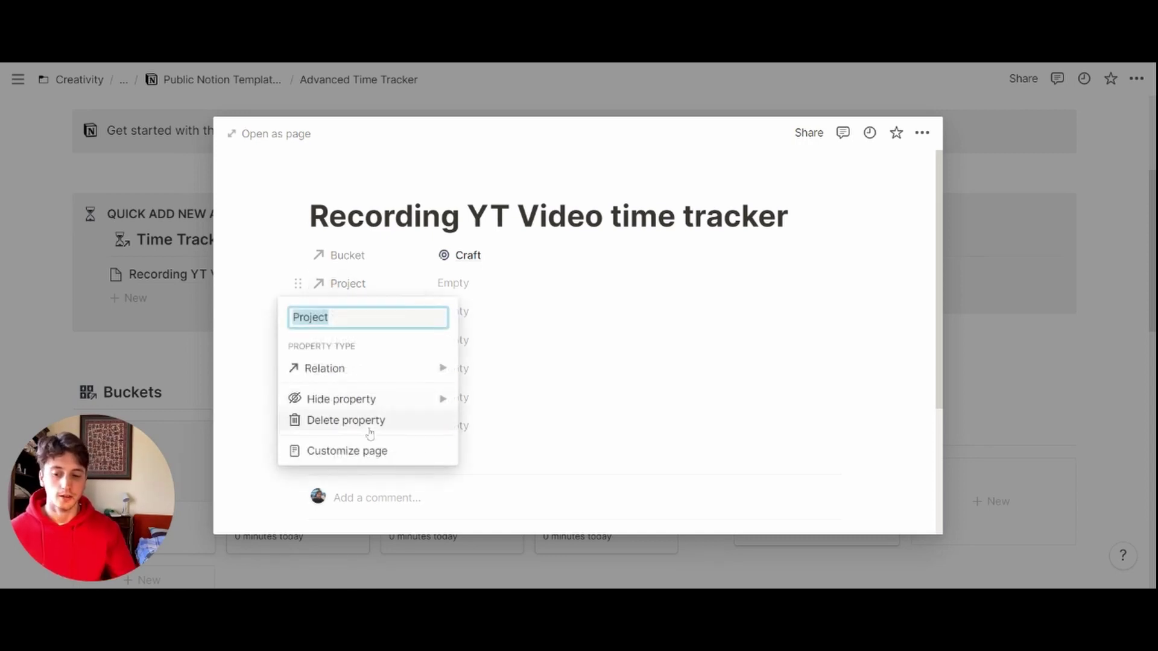
left_click(603, 358)
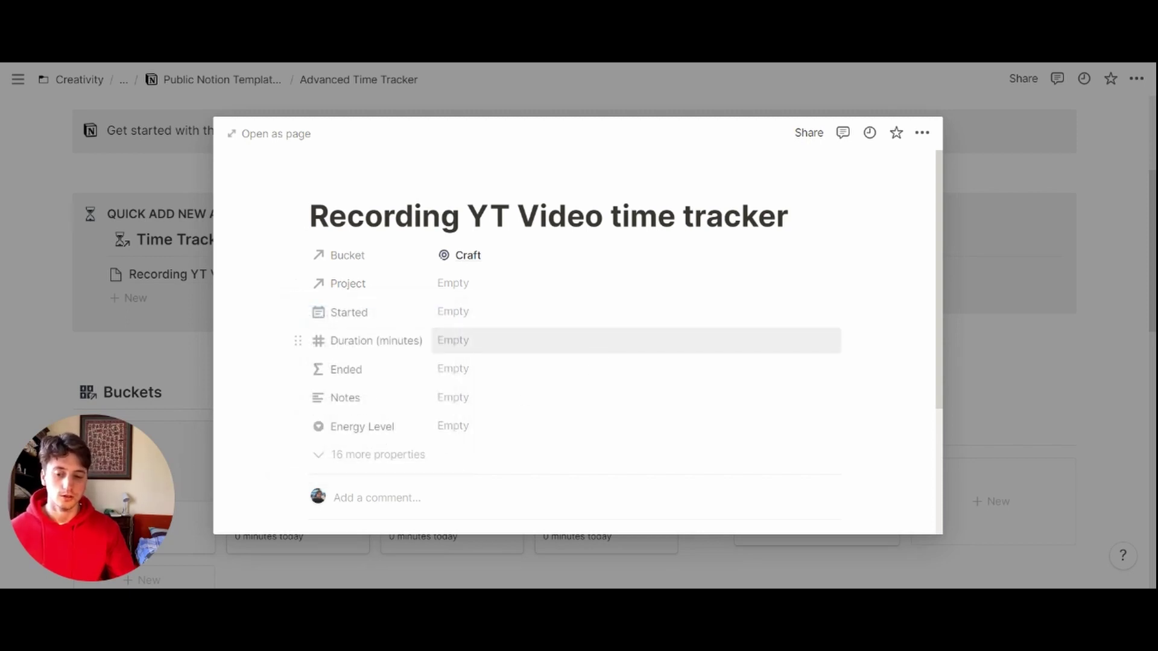
scroll(609, 364, "down", 1)
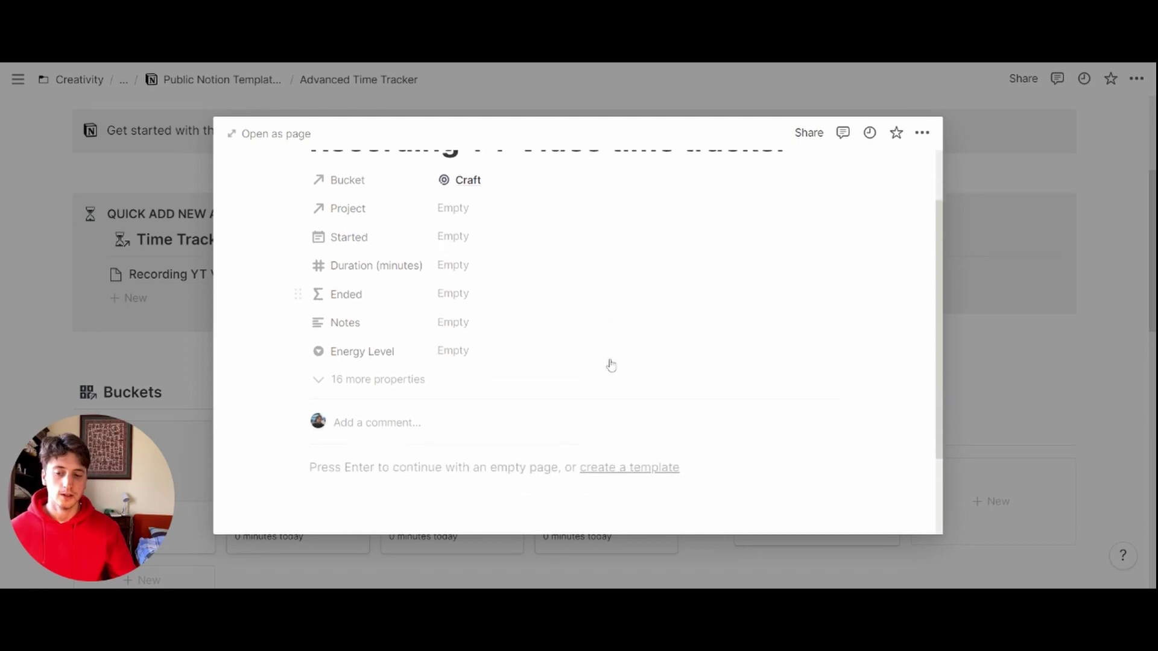
left_click(521, 236)
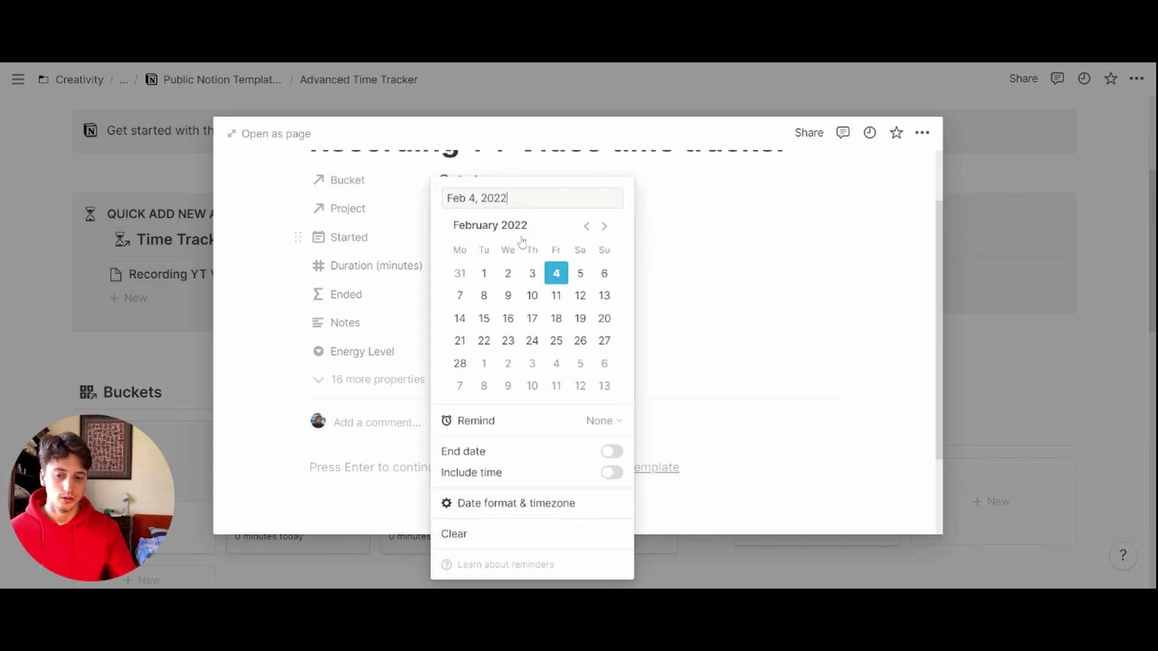
left_click(611, 473)
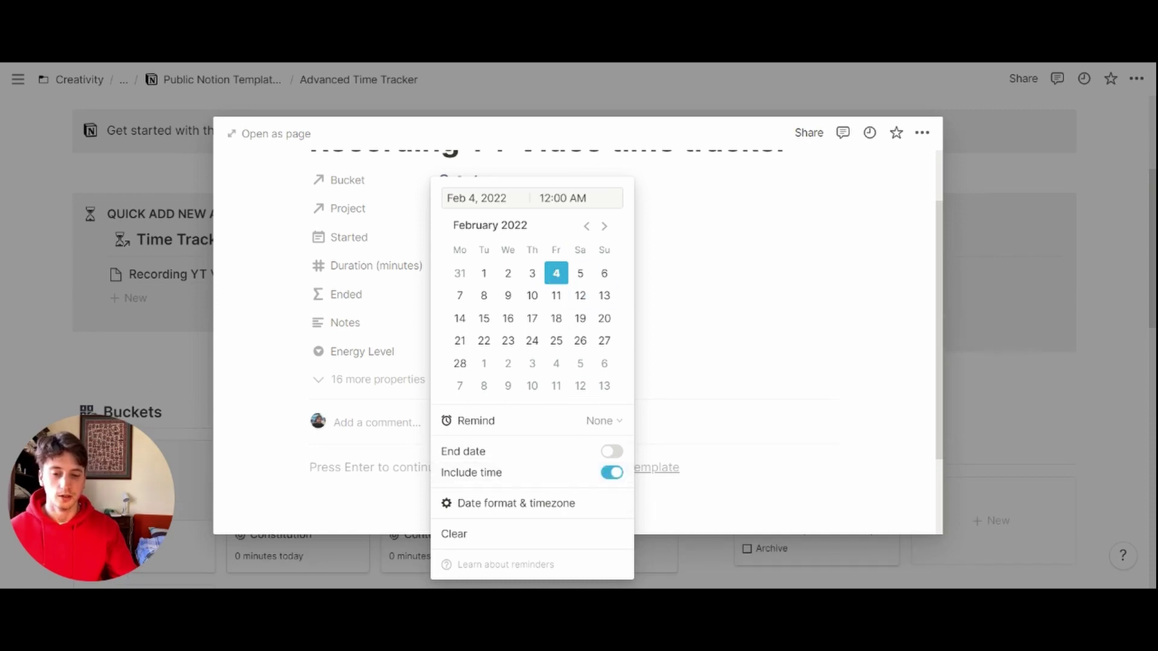
left_click_drag(539, 198, 552, 198)
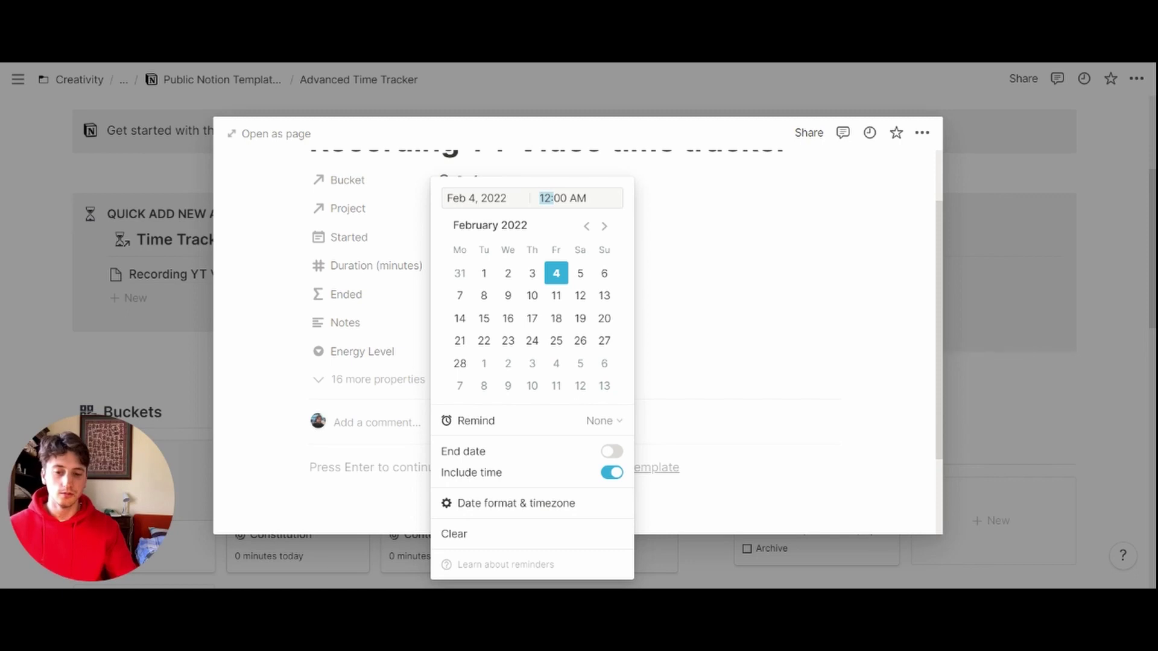
type("11")
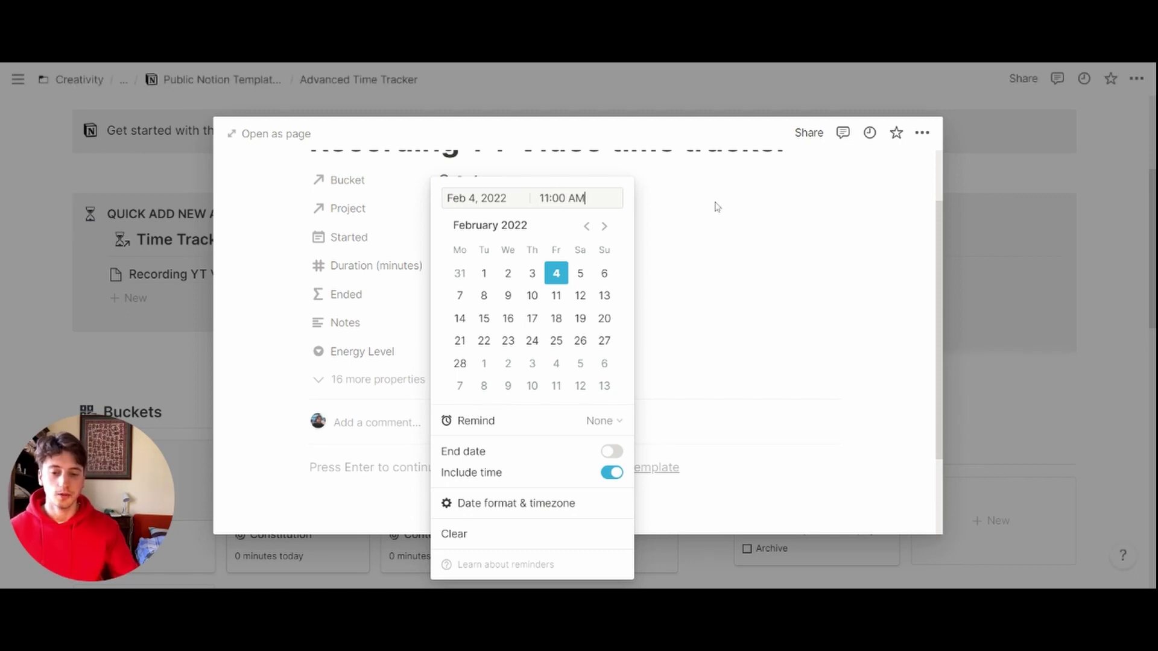
left_click(713, 230)
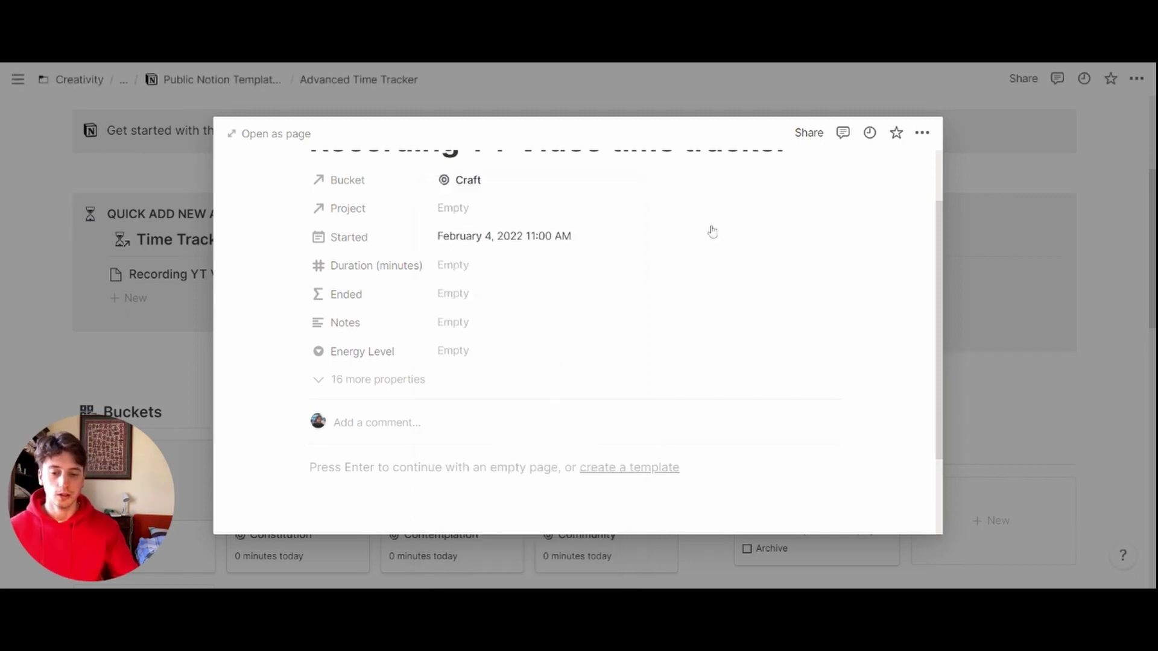
Enter a 20-minute duration so the activity ends at 11:20 AM.
left_click(536, 271)
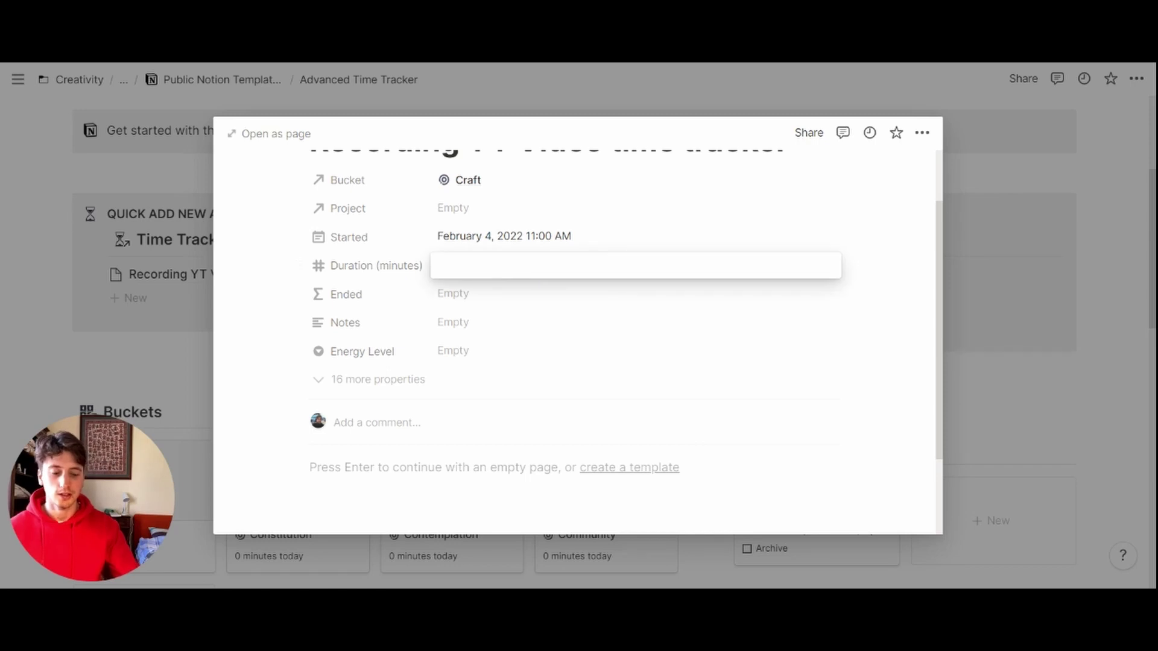
type("20")
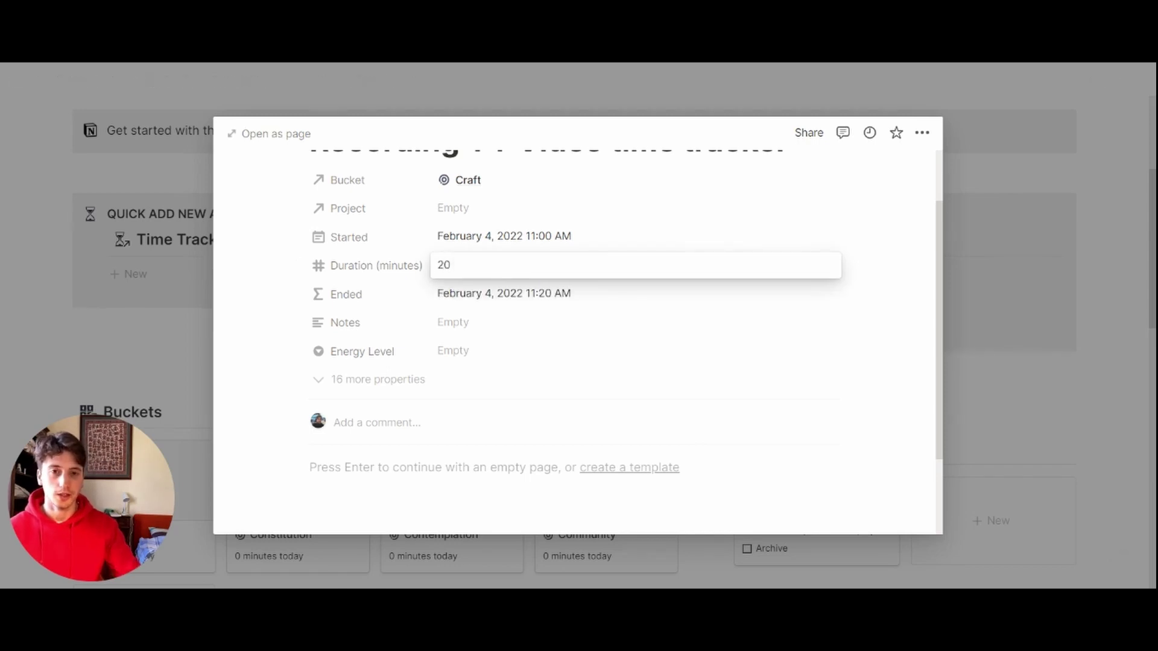
key("Return")
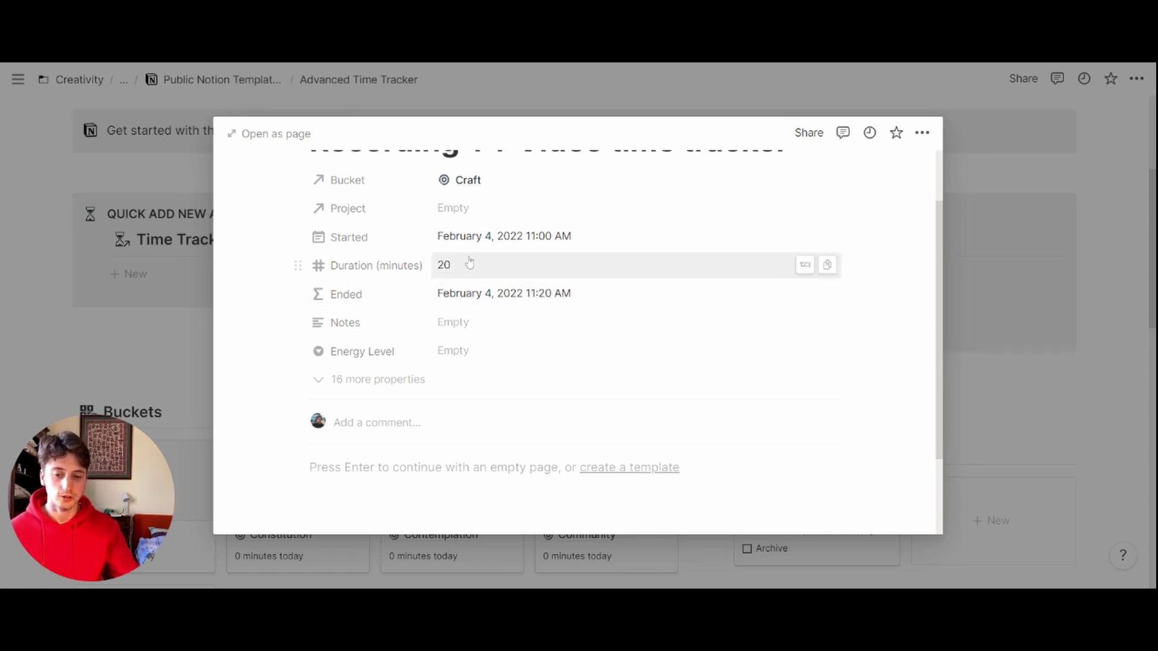
Add the note 'this is a comment' to the activity.
left_click(487, 326)
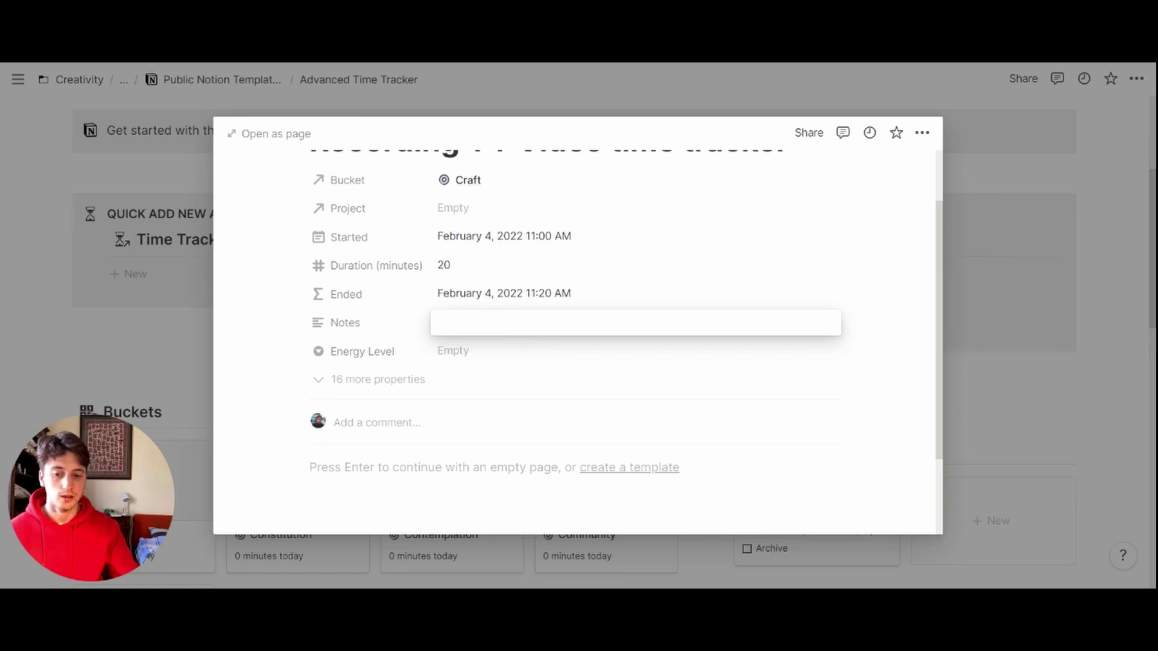
type("this is a comm")
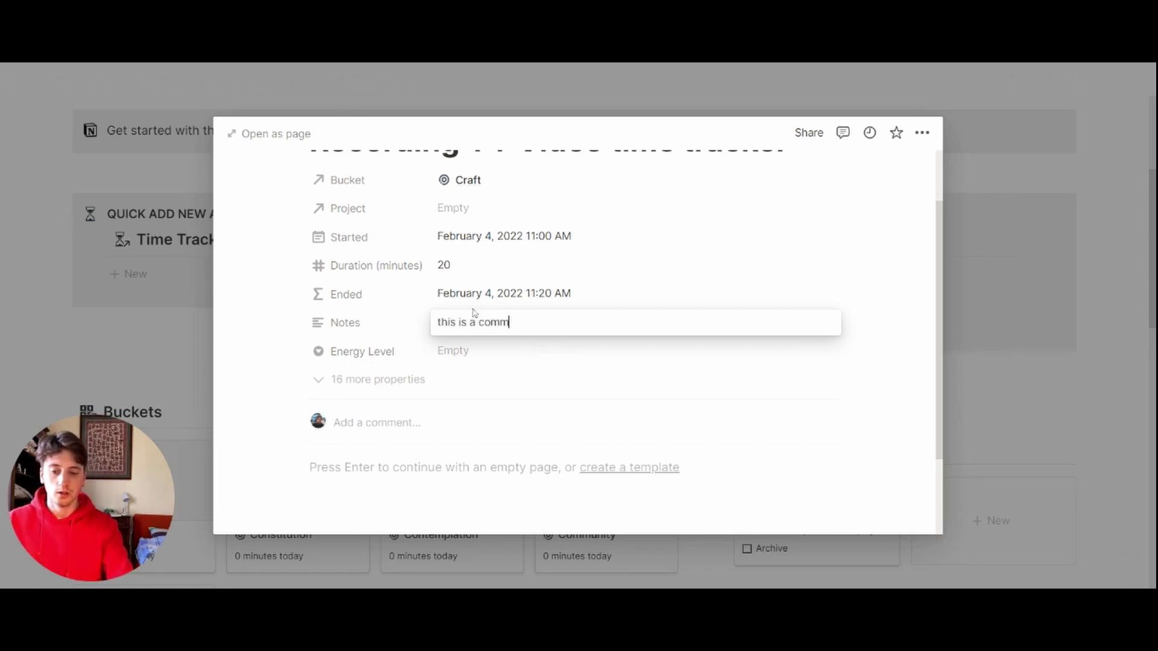
type("ent")
key("Return")
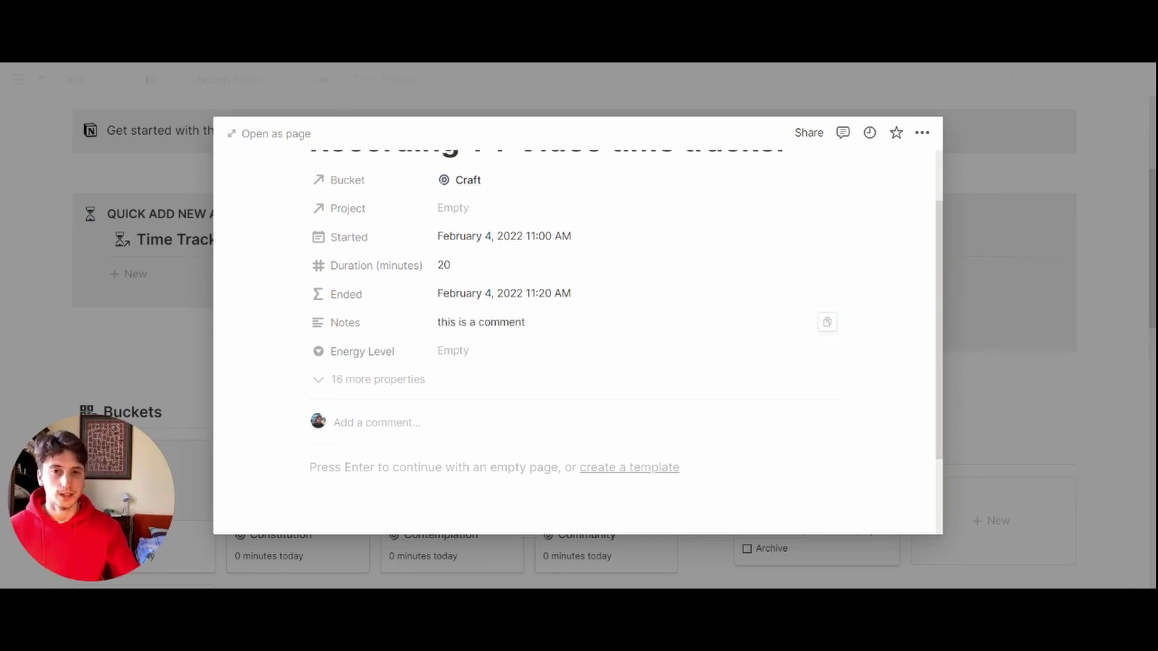
Set the Energy Level property to the 😃😃😃 option.
left_click(475, 362)
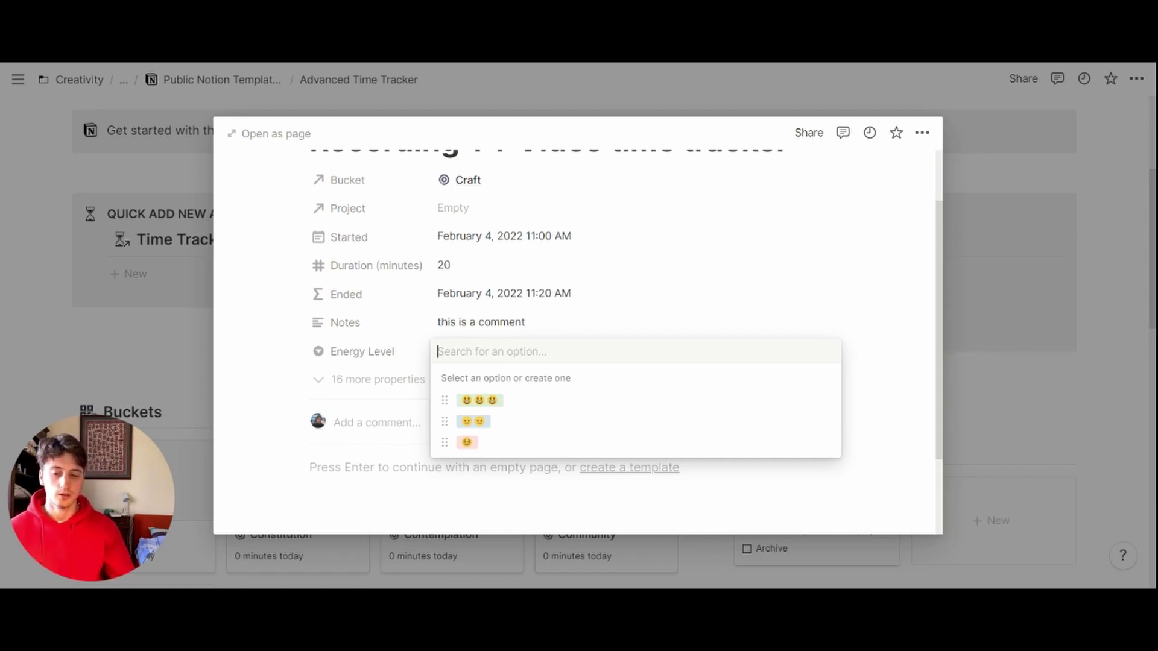
left_click(476, 401)
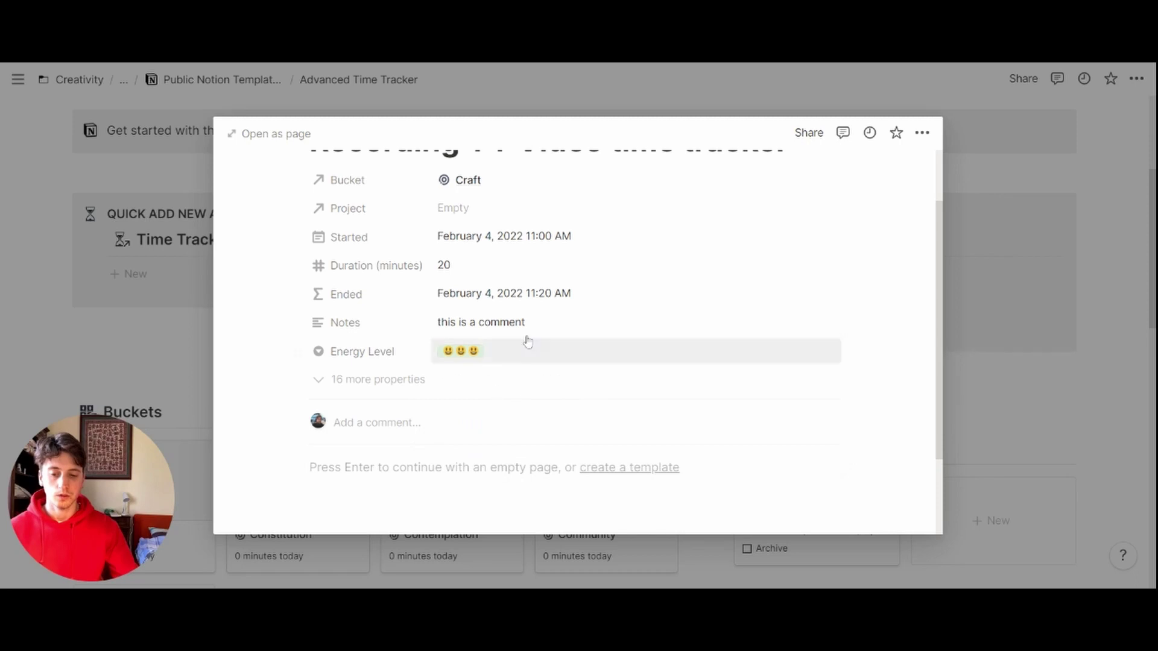
scroll(510, 398, "up", 2)
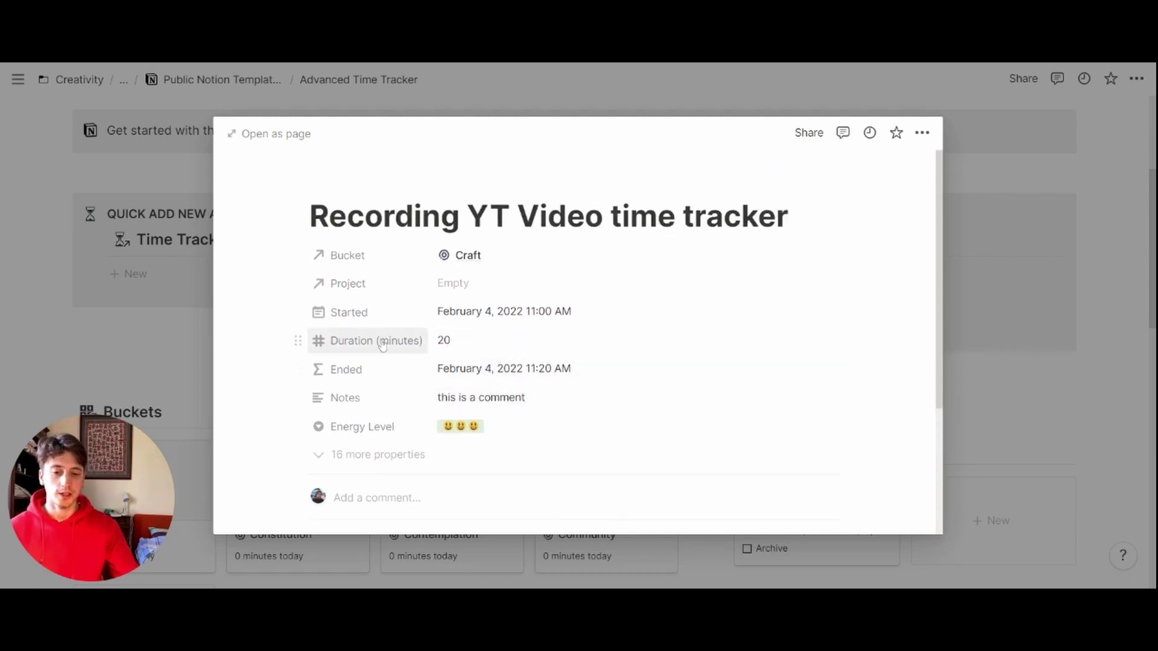
Return to the dashboard and find the new card under 'How am I spending my time today?'.
left_click(181, 368)
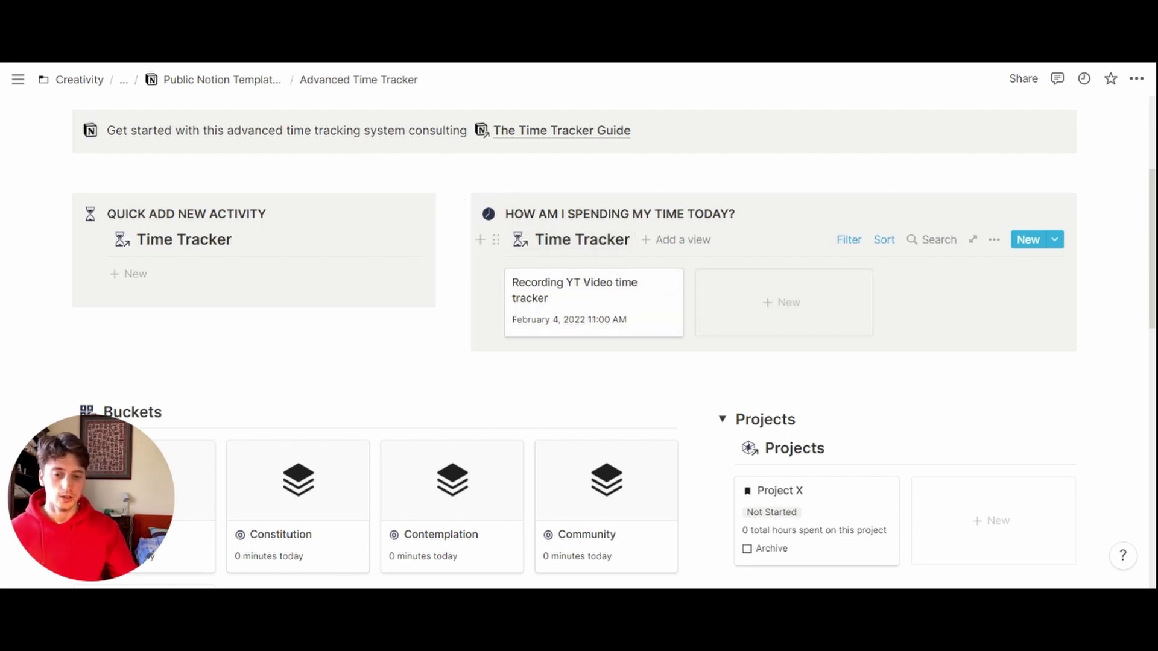
left_click_drag(505, 214, 735, 213)
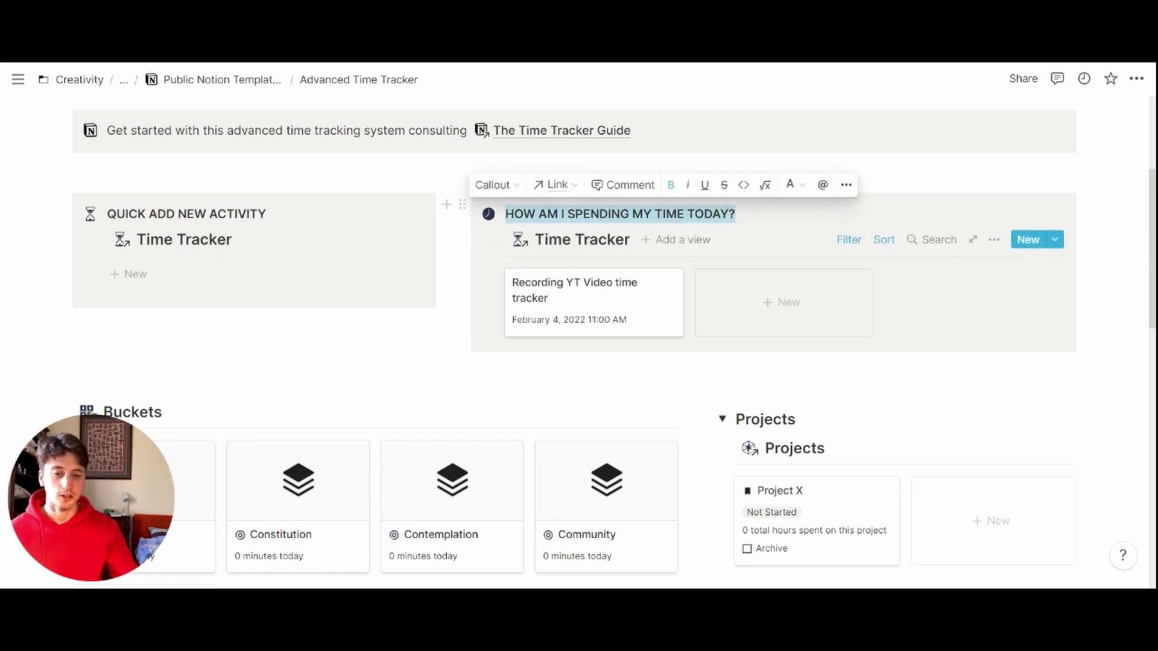
left_click(741, 214)
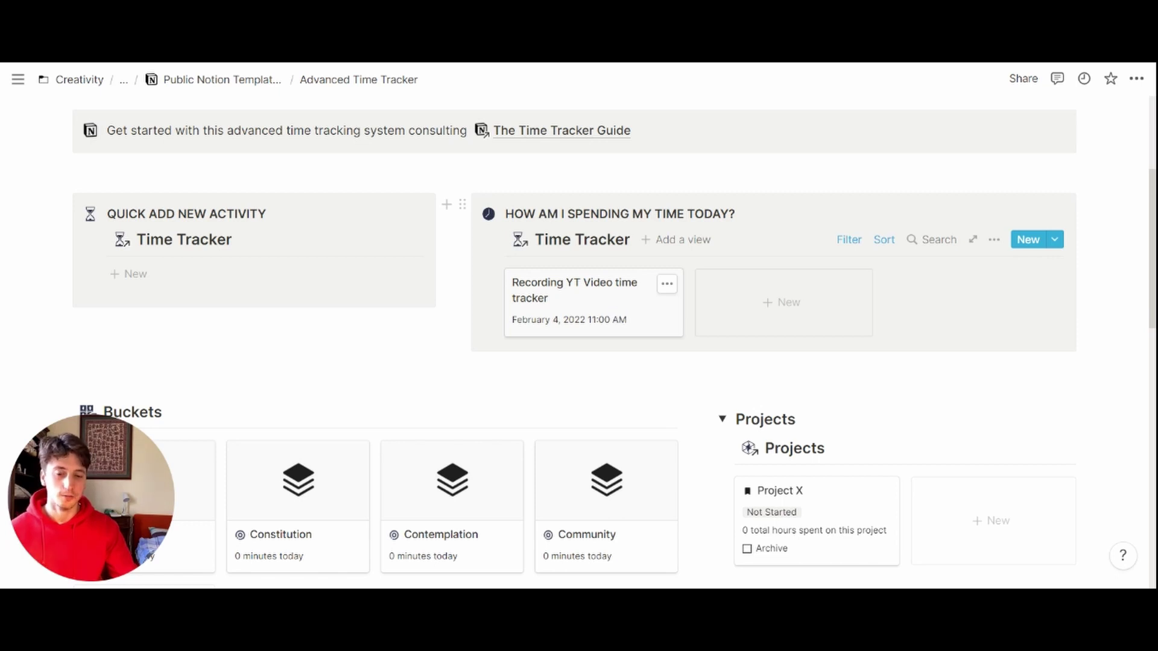
Preview the Craft bucket page to see its 20-minute Recording YT Video entry, then close it.
scroll(639, 320, "down", 2)
scroll(411, 336, "down", 1)
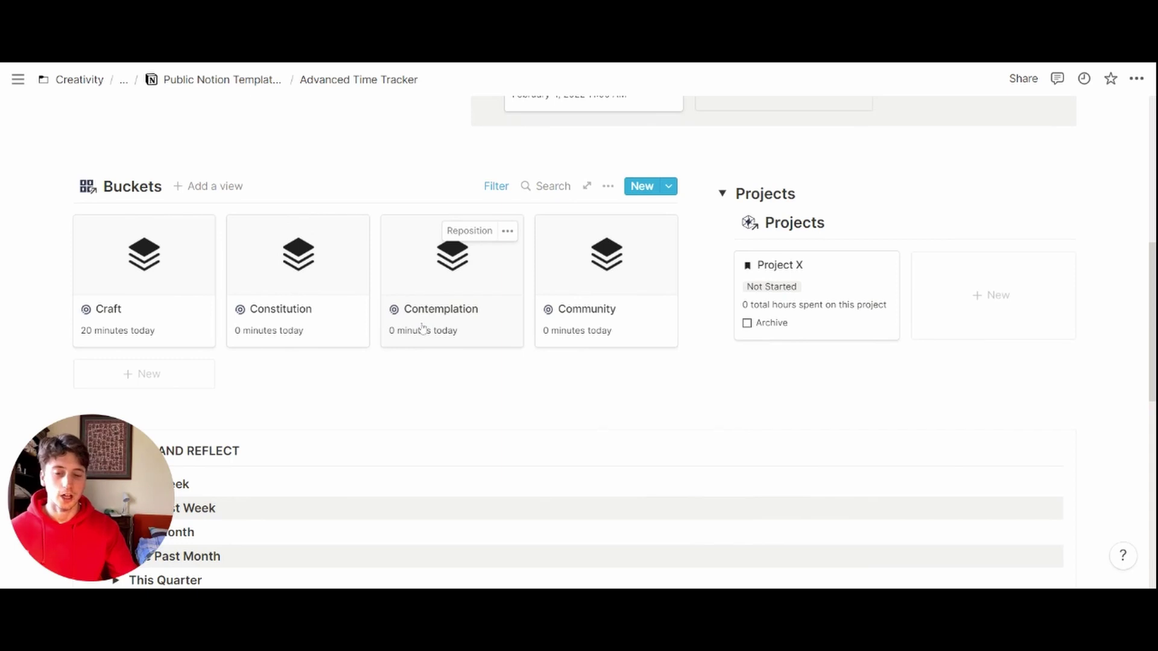
scroll(423, 328, "down", 1)
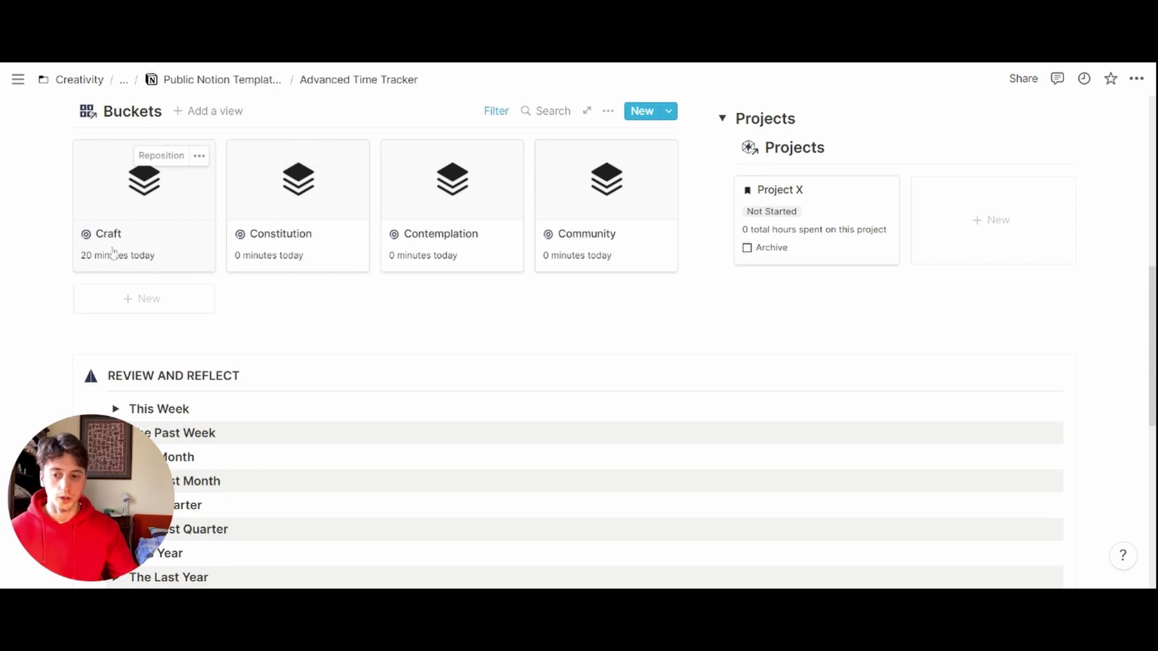
left_click(142, 202)
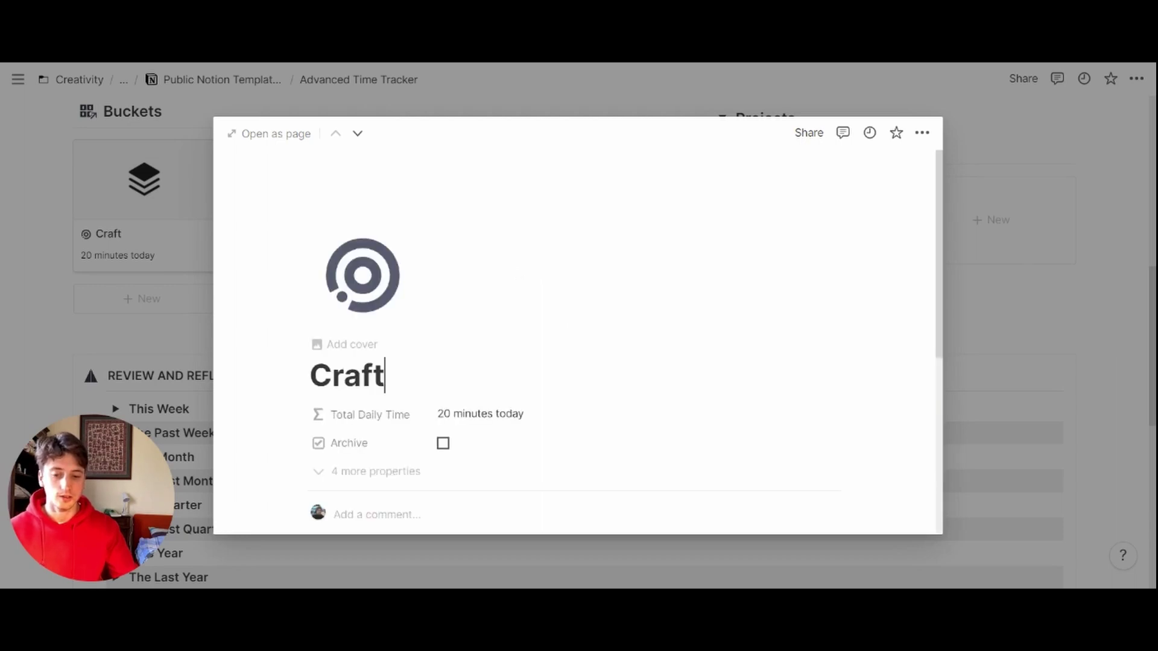
scroll(578, 332, "down", 4)
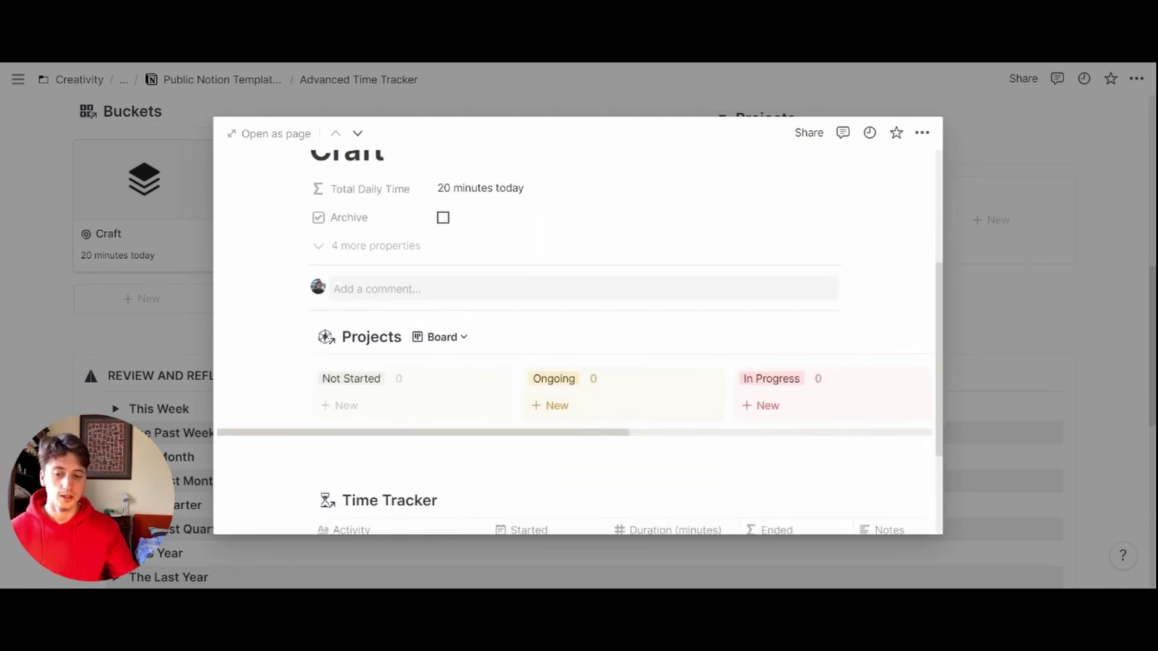
scroll(524, 298, "down", 3)
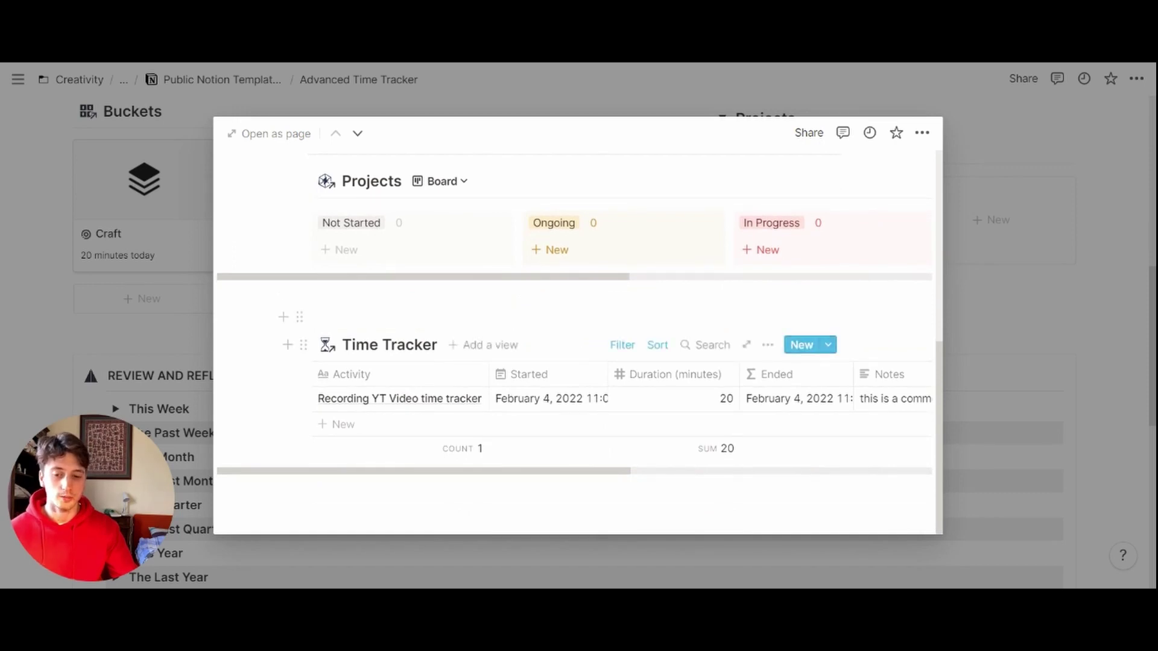
left_click(169, 331)
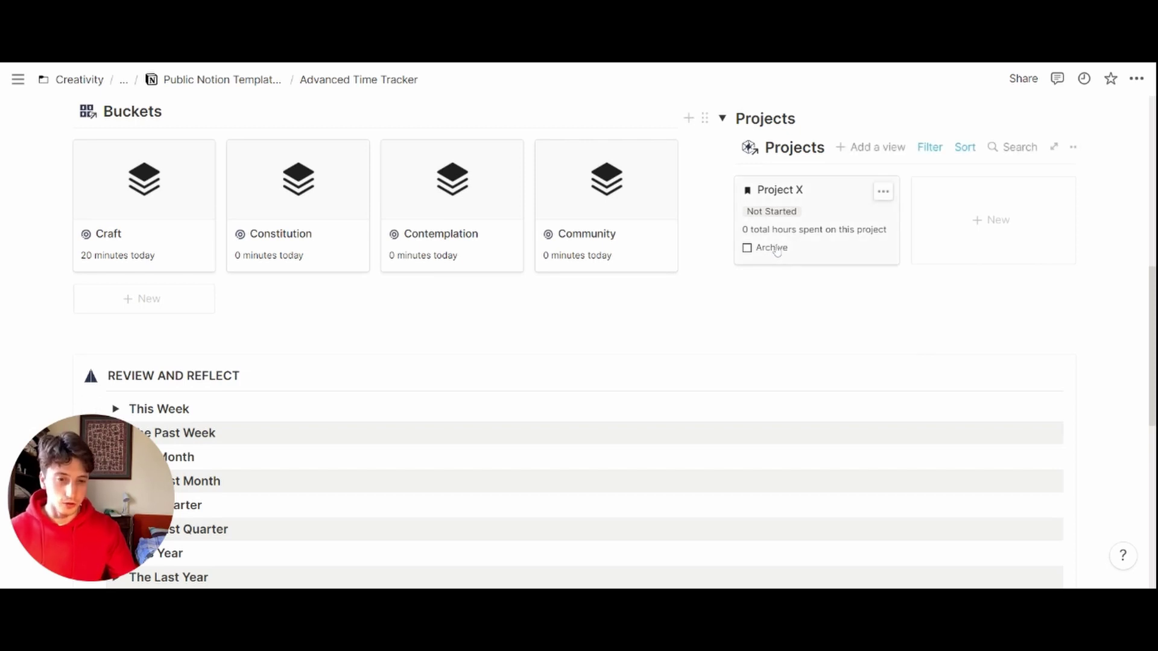
Dismiss the block menu and scroll to the Review and Reflect toggles, This Week through The Last Year.
scroll(772, 256, "up", 3)
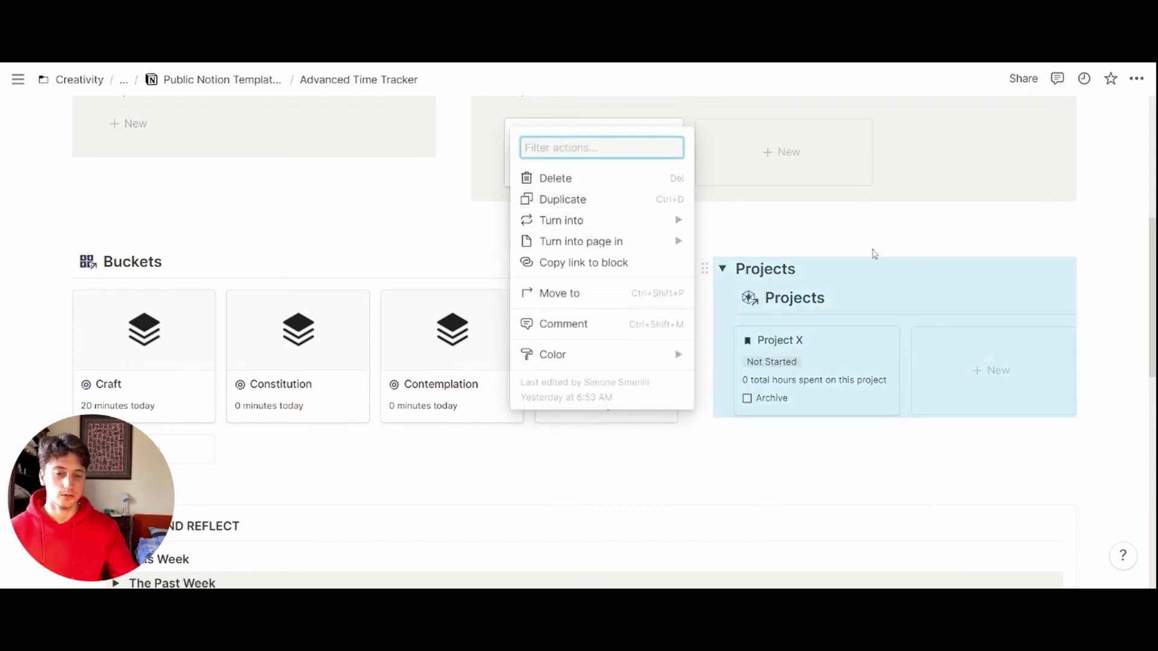
key("Escape")
scroll(866, 256, "down", 3)
scroll(838, 248, "down", 3)
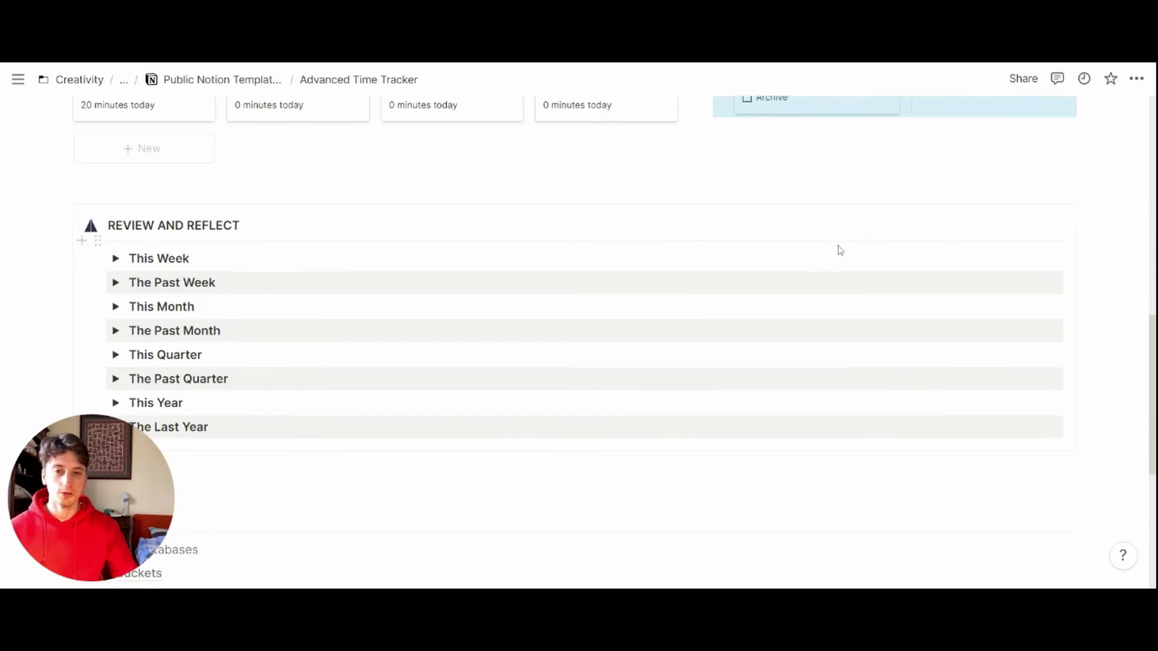
scroll(838, 248, "down", 1)
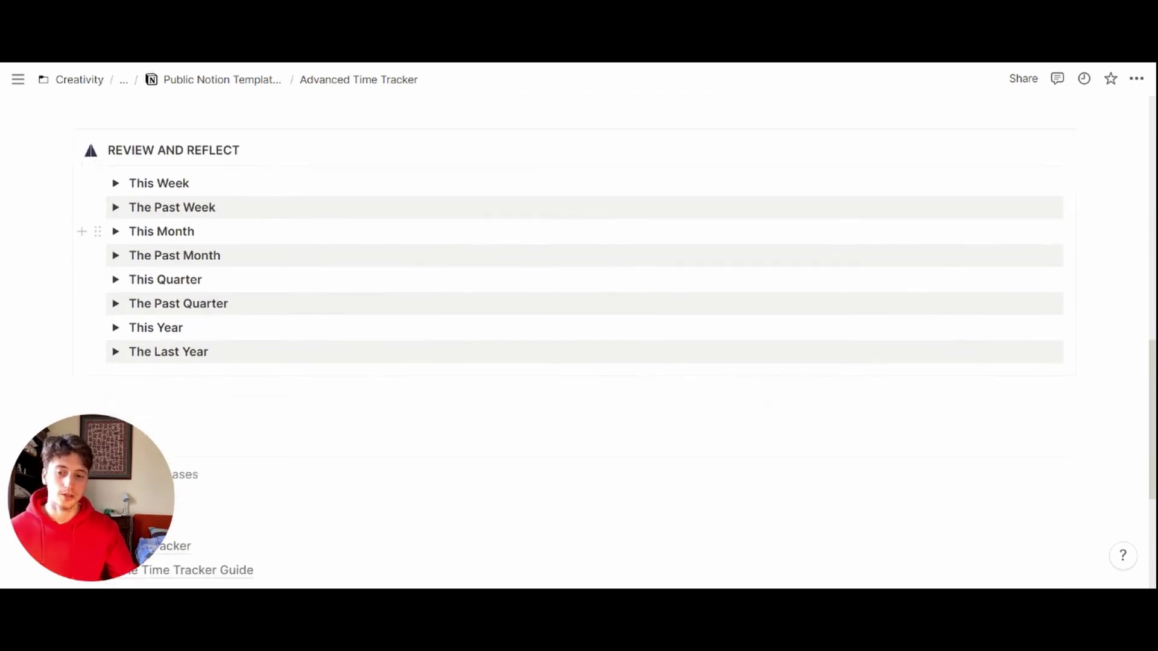
Expand This Week and view its Time Tracker grouped By Bucket, inspecting the Craft group.
left_click(116, 184)
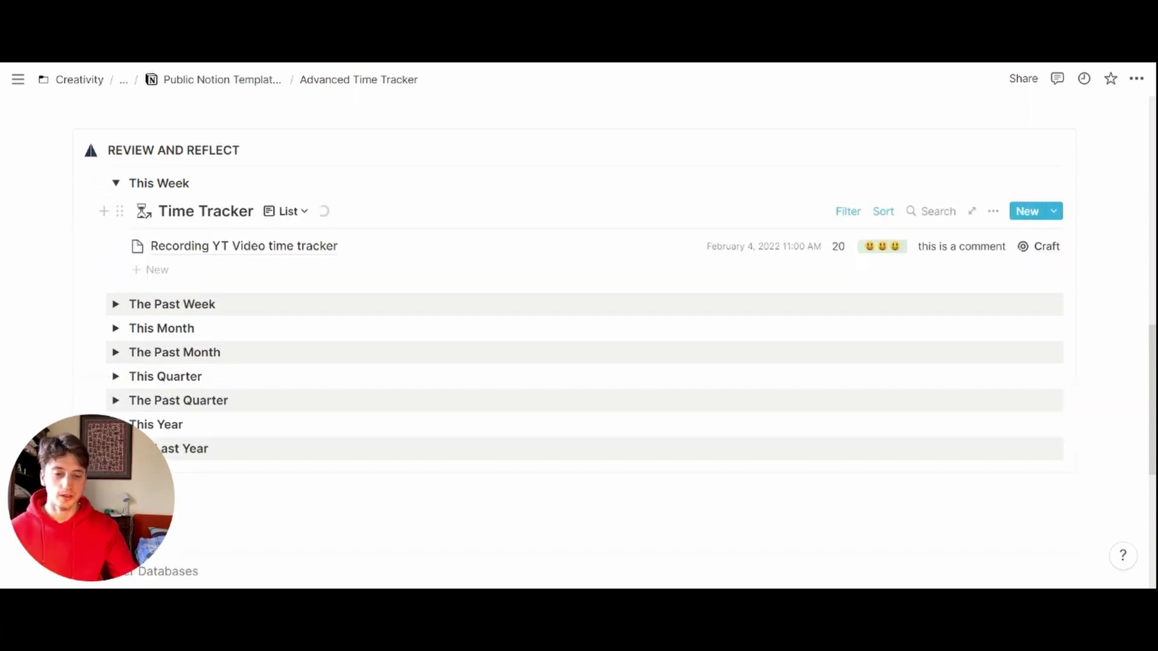
scroll(641, 216, "down", 2)
scroll(641, 216, "up", 2)
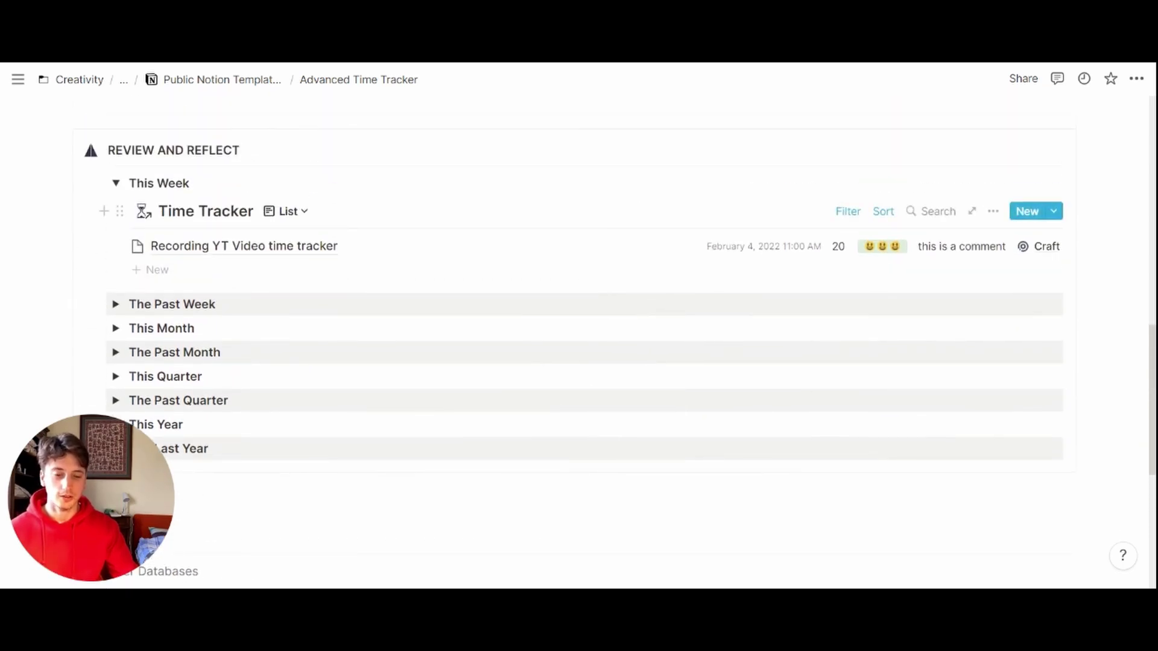
left_click(288, 211)
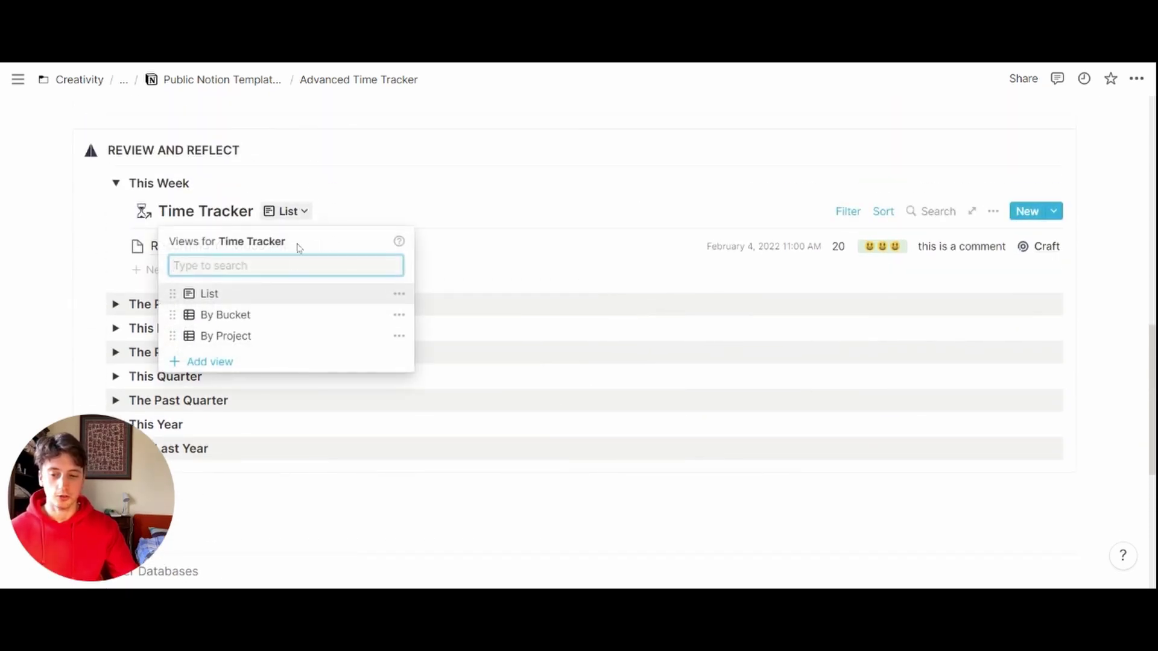
left_click(280, 315)
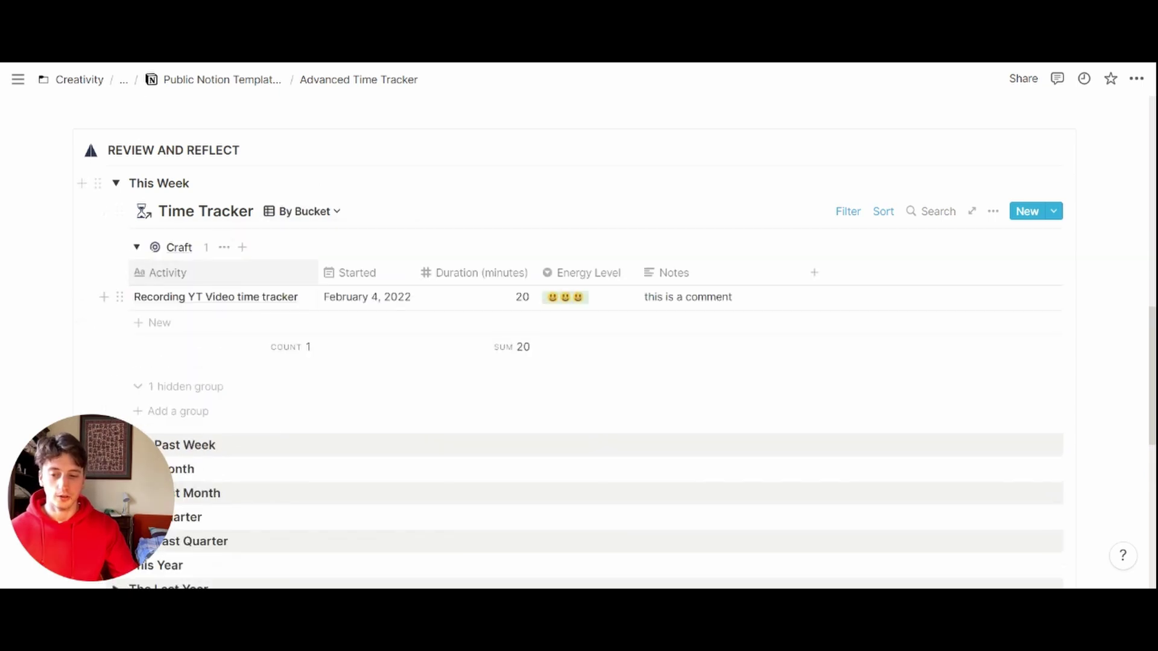
left_click(136, 249)
left_click(136, 249)
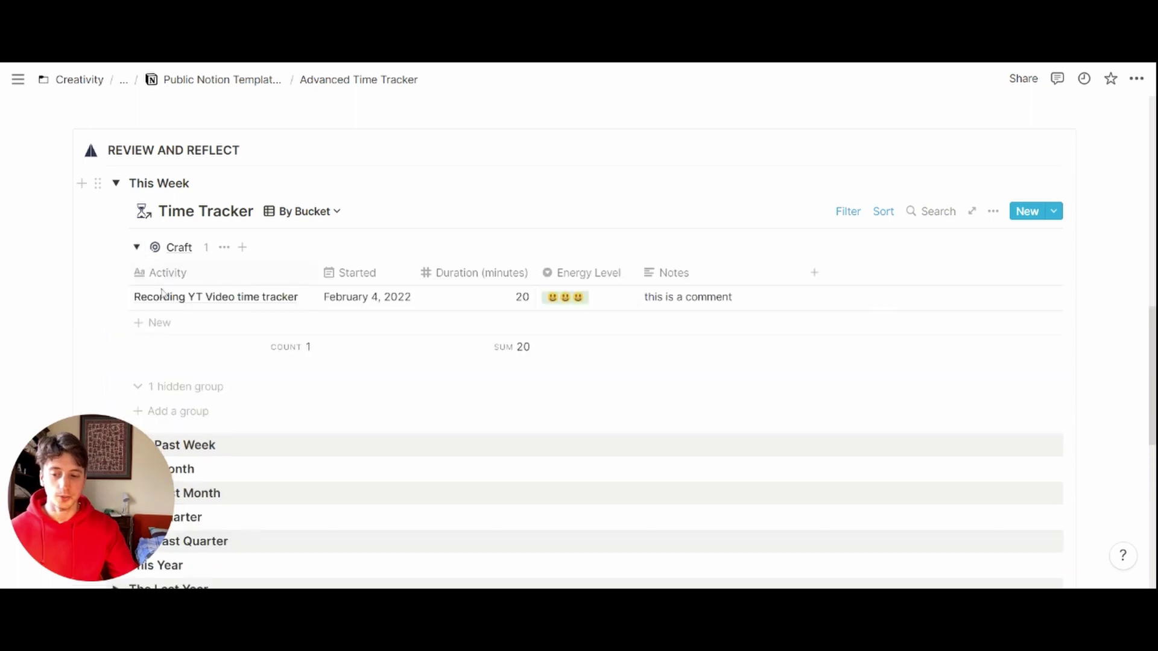
left_click_drag(164, 296, 497, 295)
key("Escape")
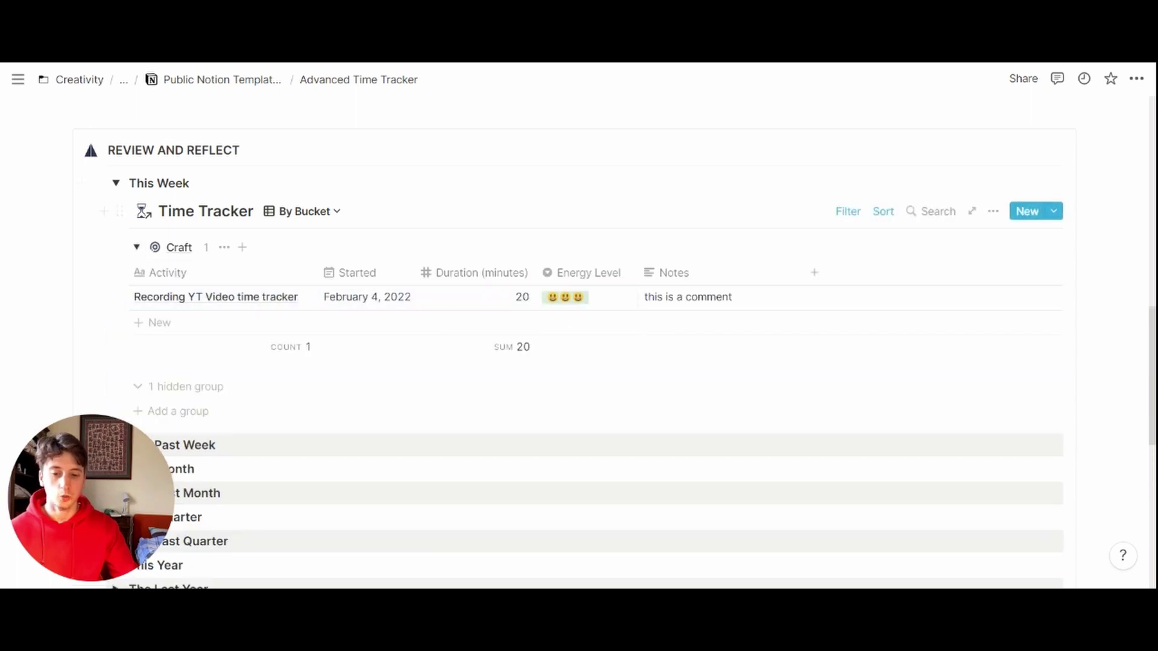
Switch the This Week Time Tracker back to the List view.
left_click(303, 211)
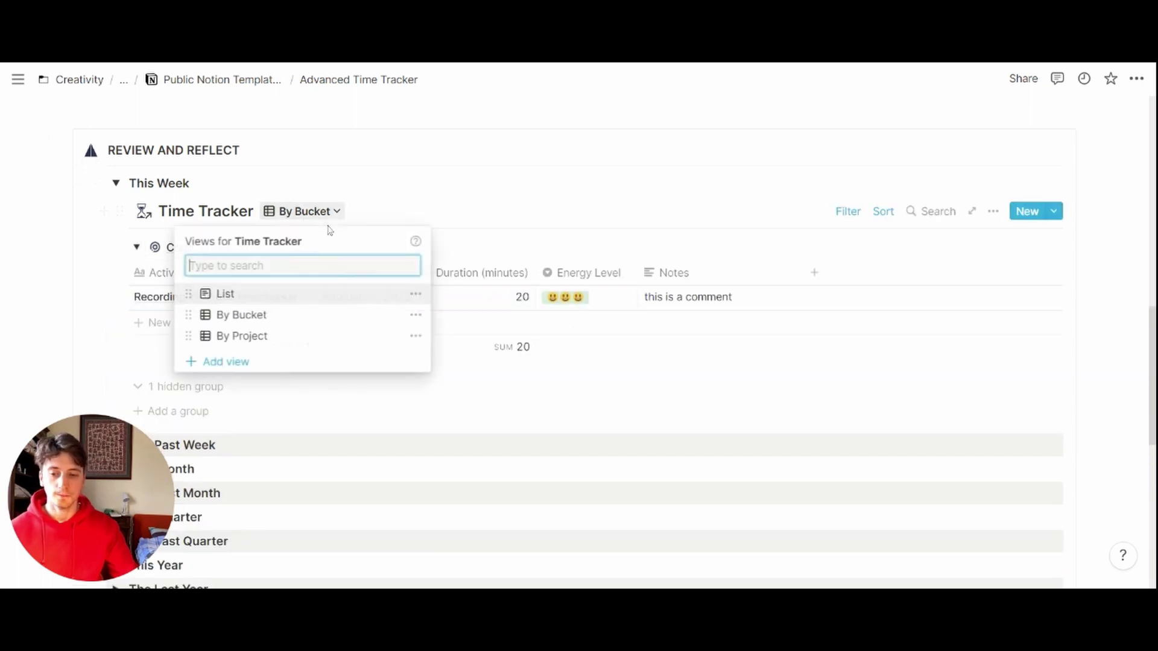
left_click(274, 295)
scroll(341, 193, "down", 2)
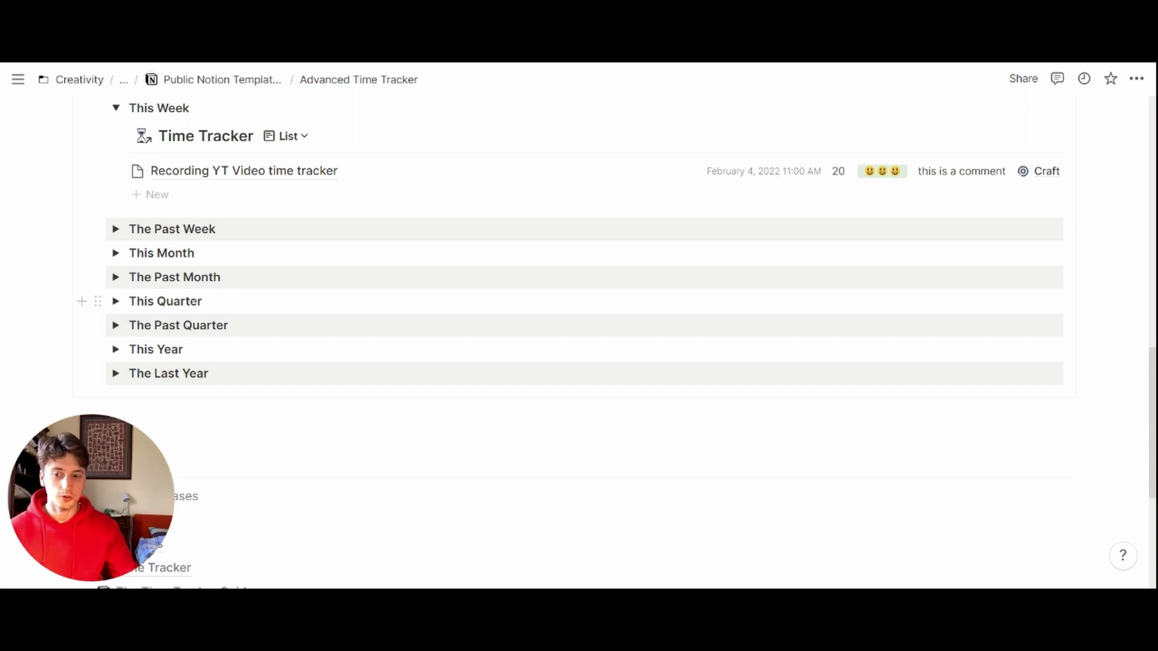
scroll(341, 277, "down", 2)
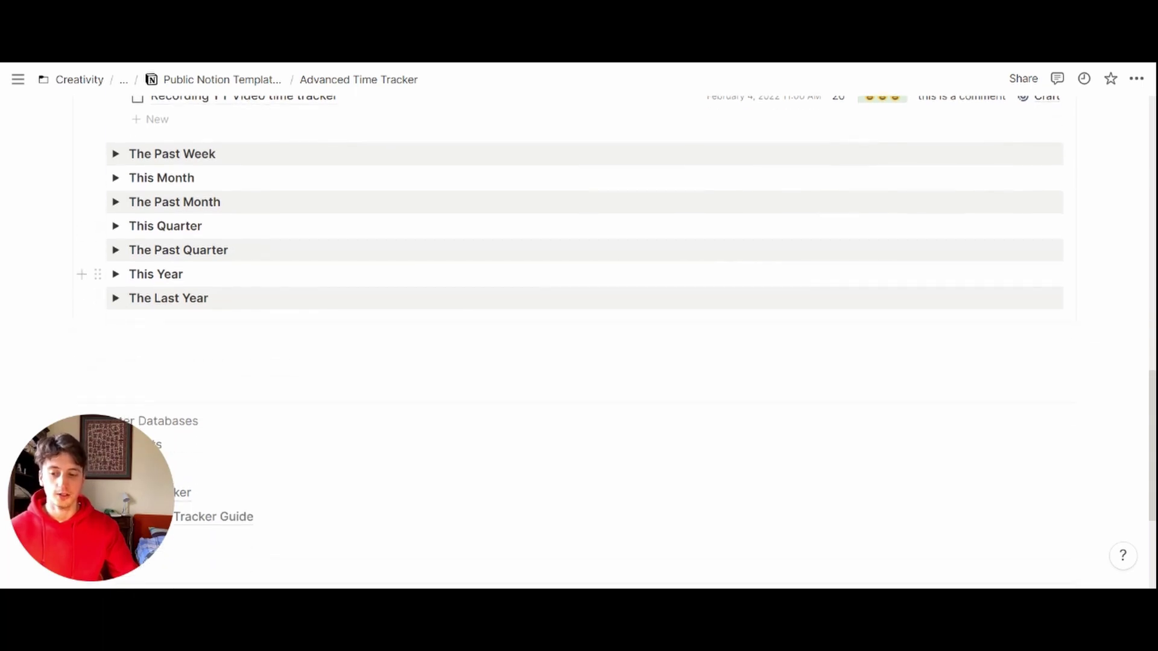
scroll(342, 290, "up", 4)
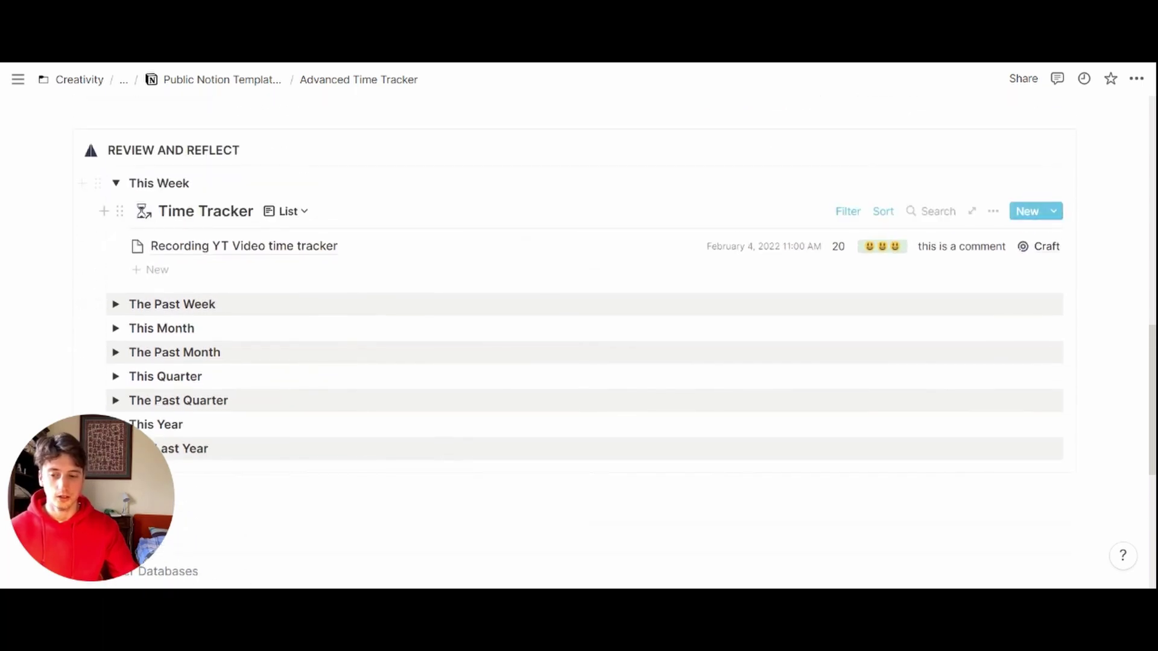
Collapse This Week and preview the Craft bucket page again to check its 20-minute entry.
left_click(115, 183)
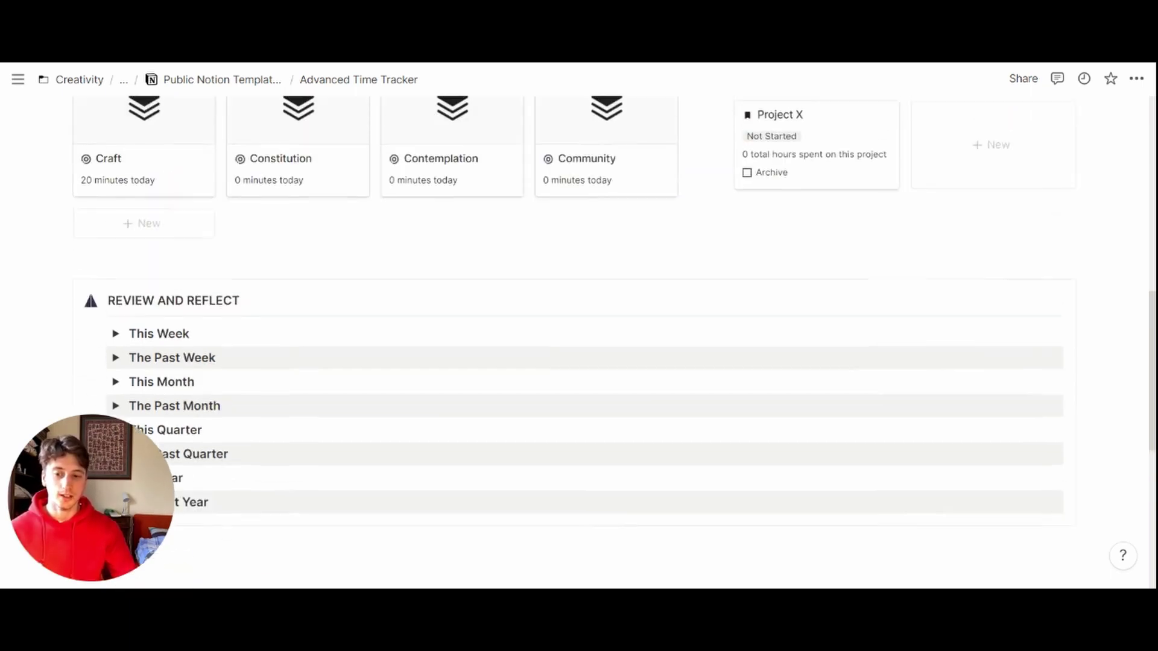
scroll(579, 326, "up", 4)
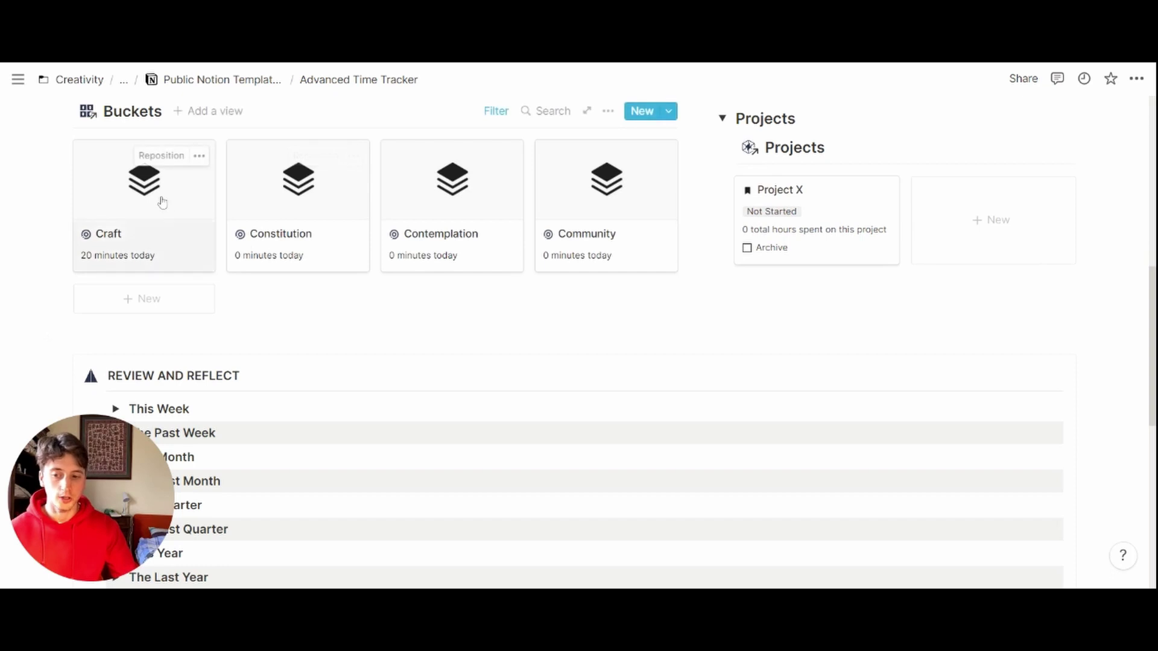
left_click(145, 187)
scroll(580, 286, "down", 4)
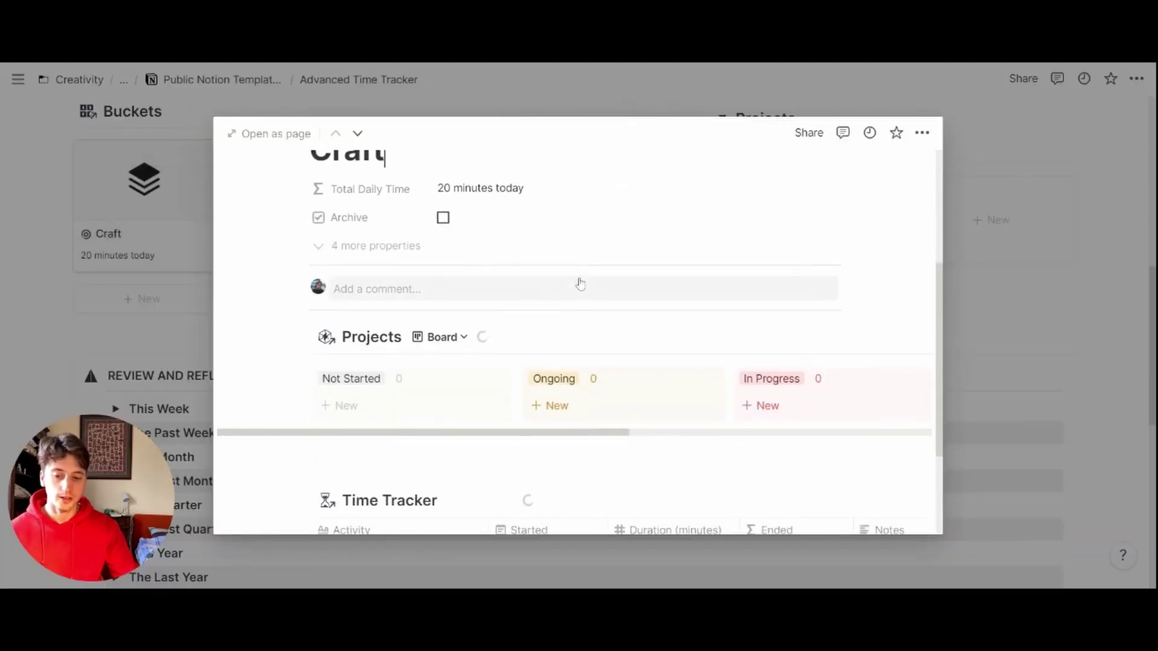
scroll(582, 288, "down", 3)
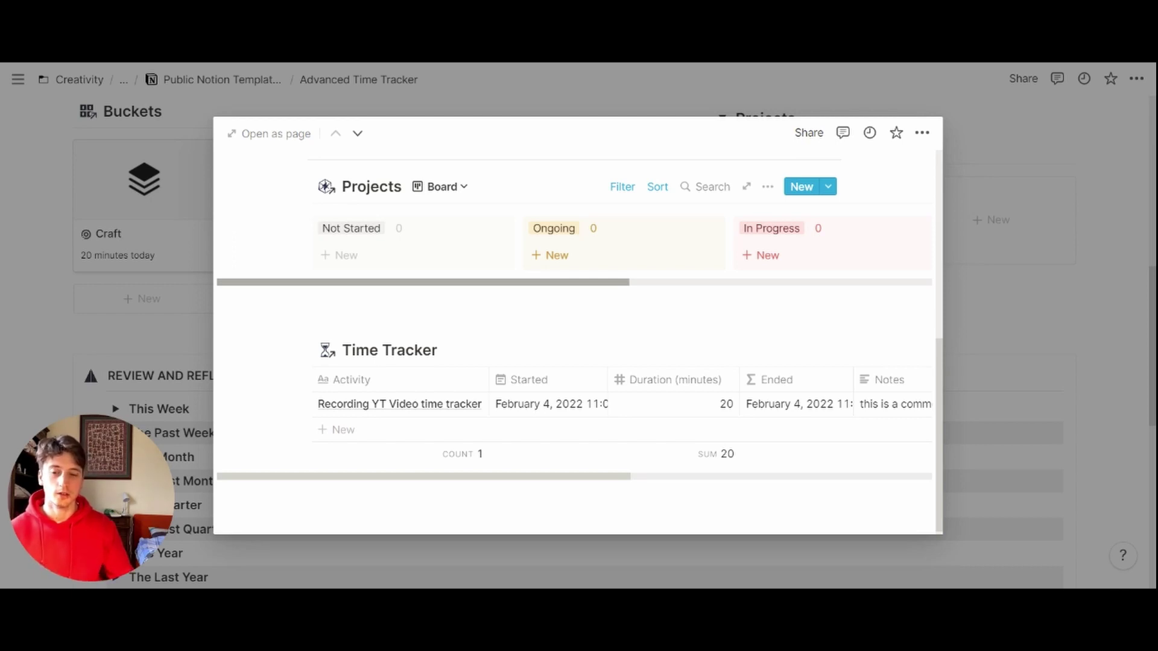
left_click(188, 299)
Scroll down to Master Databases, then back up to the Recording YT Video card under today's time.
scroll(613, 316, "down", 6)
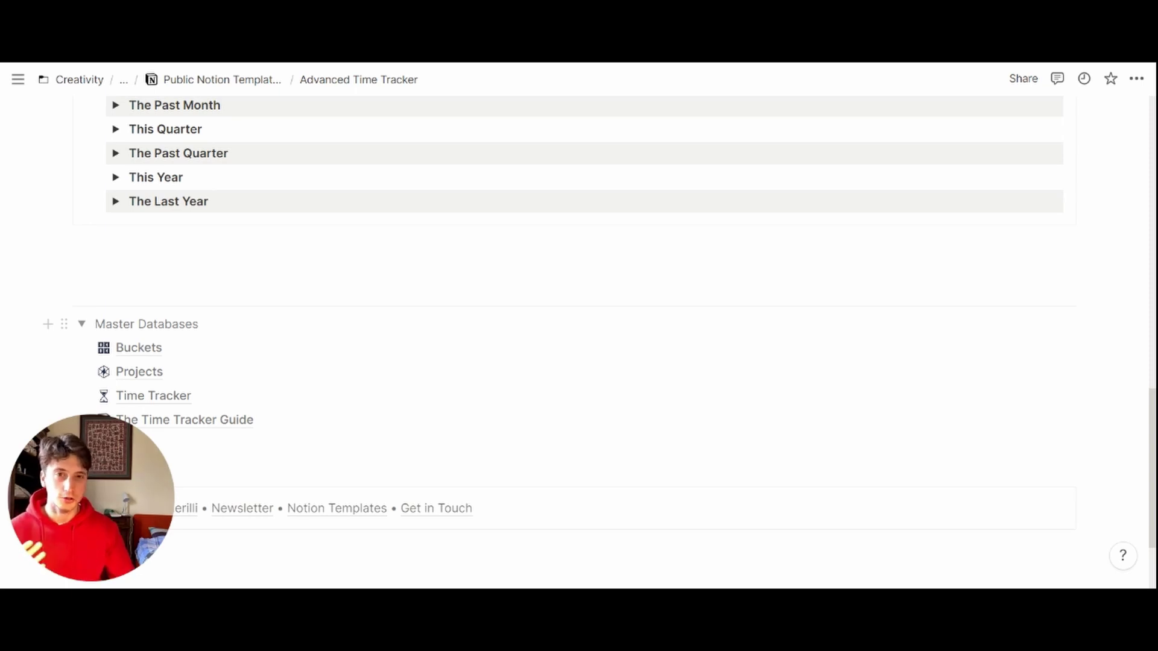
scroll(579, 328, "up", 4)
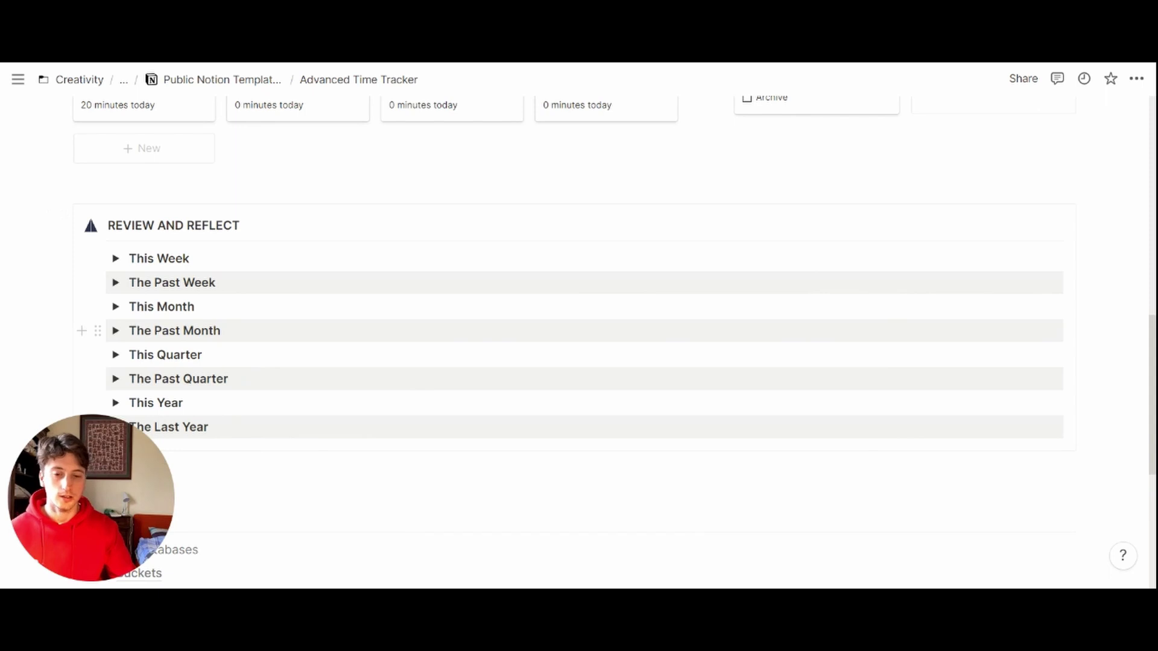
scroll(579, 329, "up", 3)
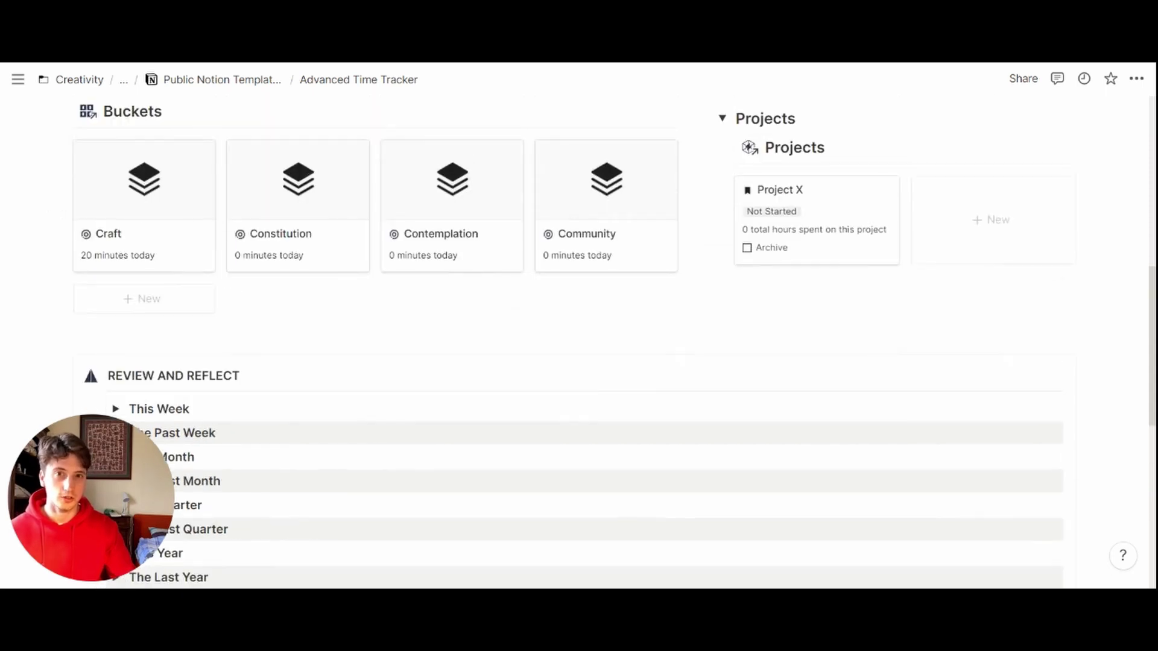
scroll(579, 329, "up", 4)
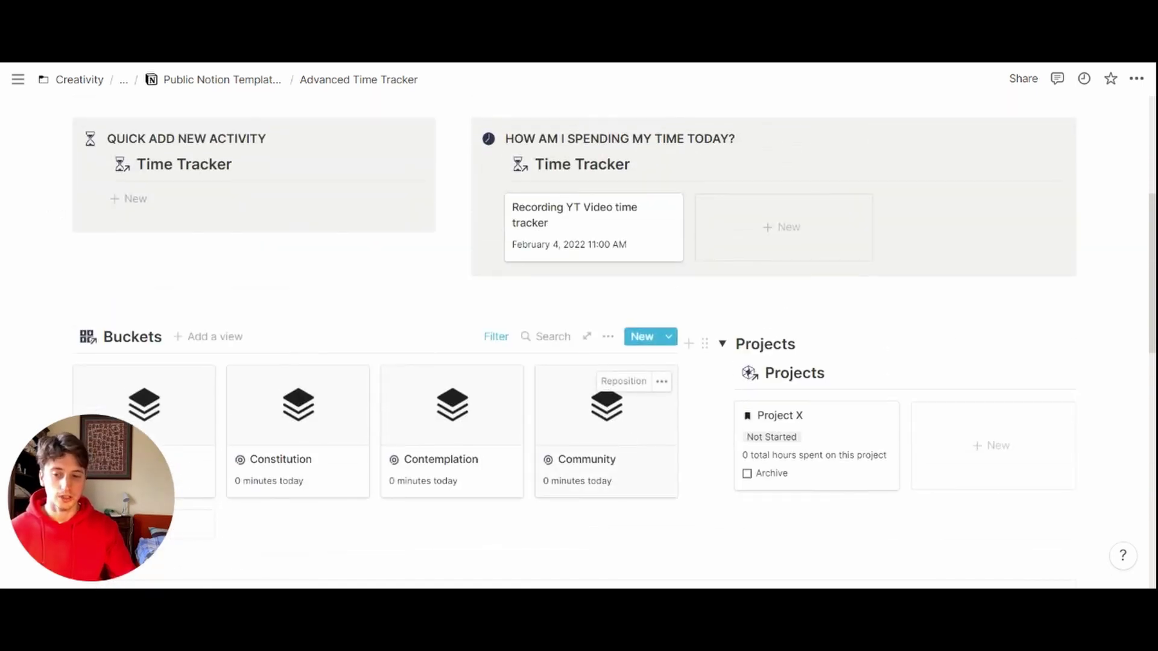